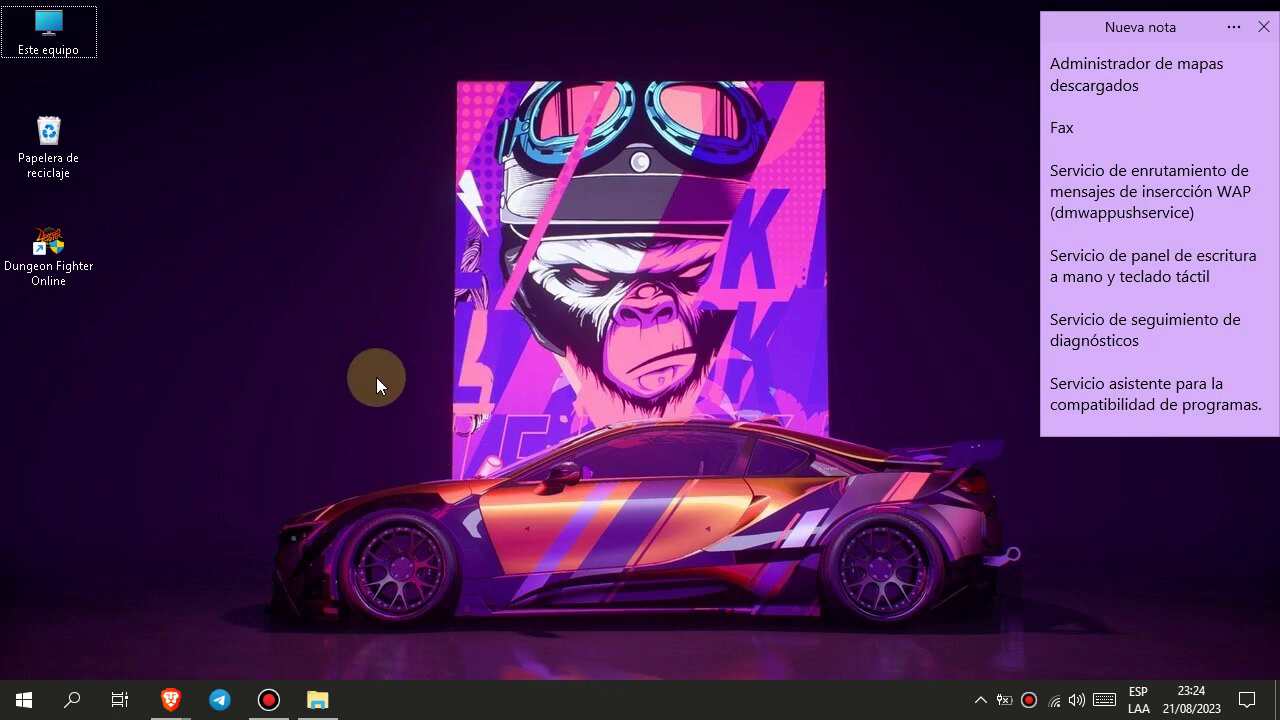
Open System Configuration by running the msconfig command
key("super+r")
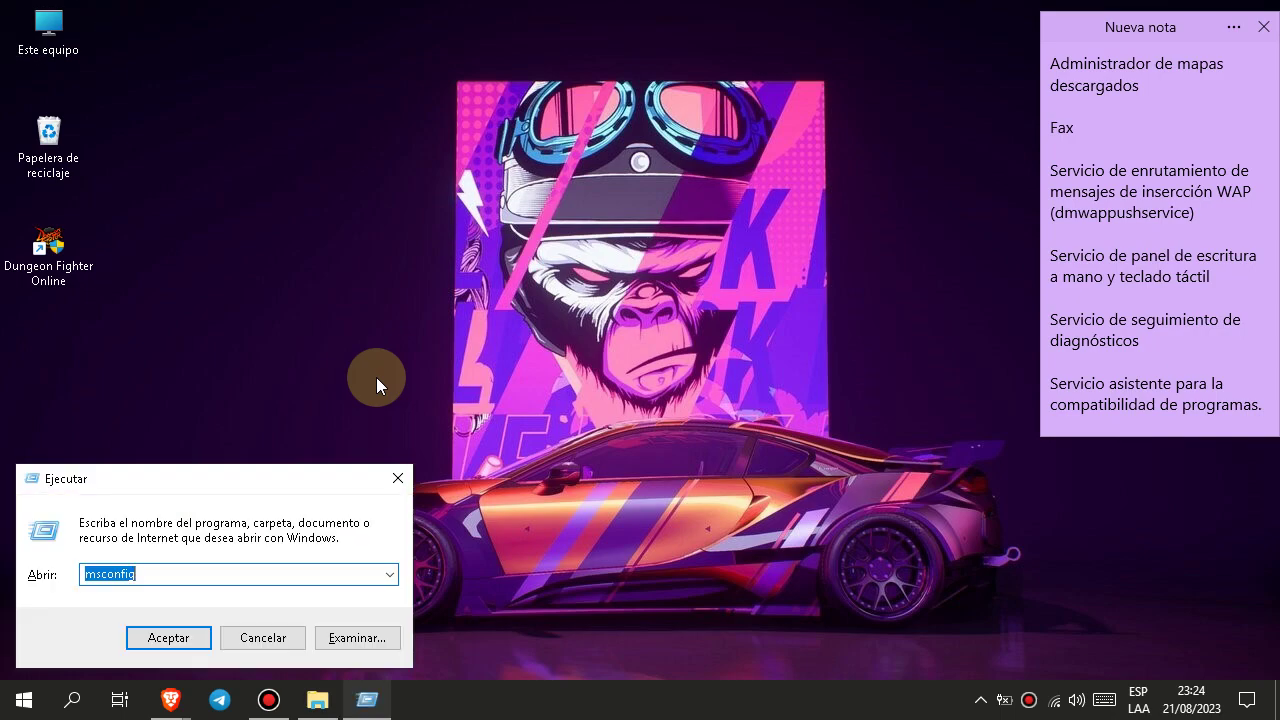
left_click(404, 481)
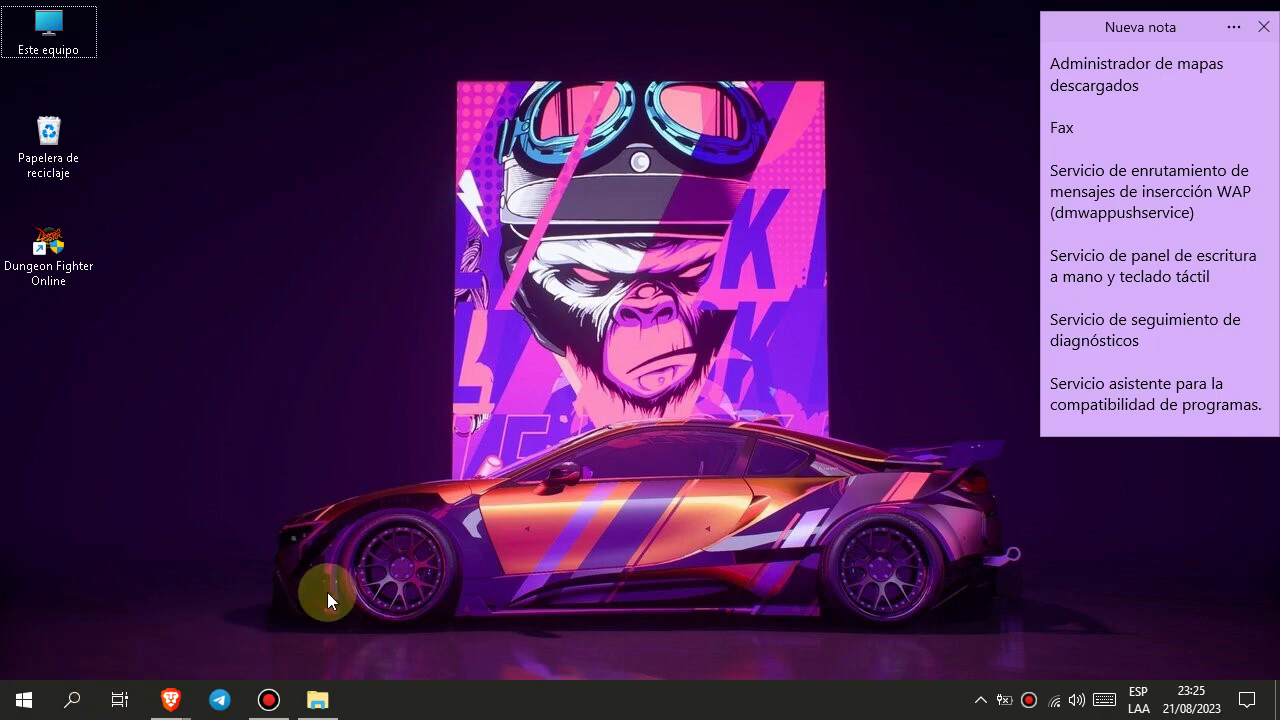
key("super+r")
left_click(157, 577)
double_click(112, 575)
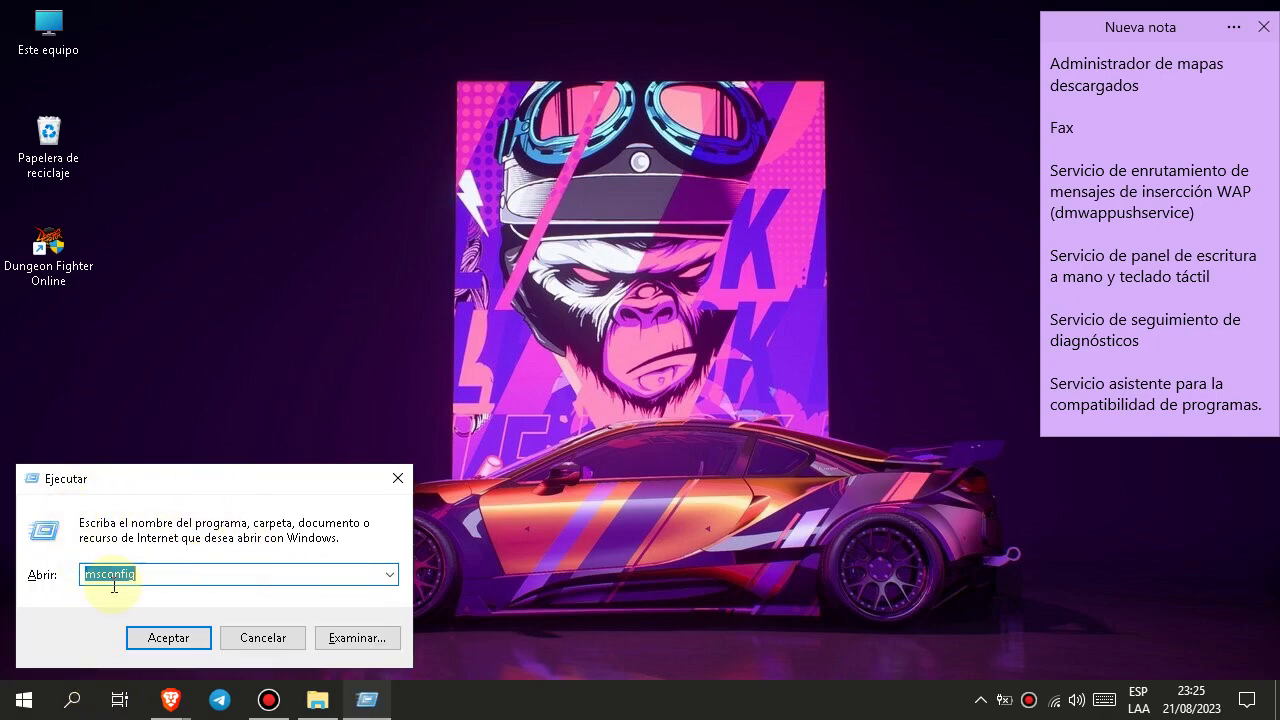
left_click(169, 641)
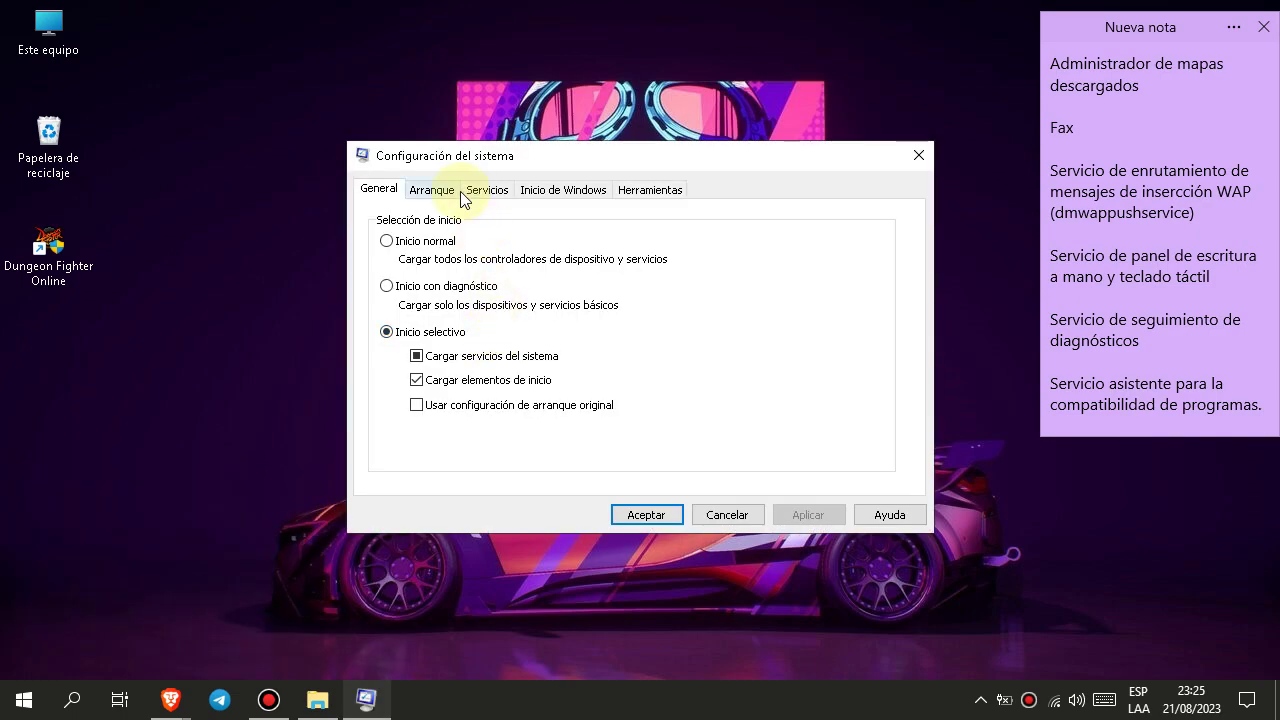
Hide all Microsoft services in System Configuration and review the remaining third-party services
left_click(455, 190)
left_click(492, 190)
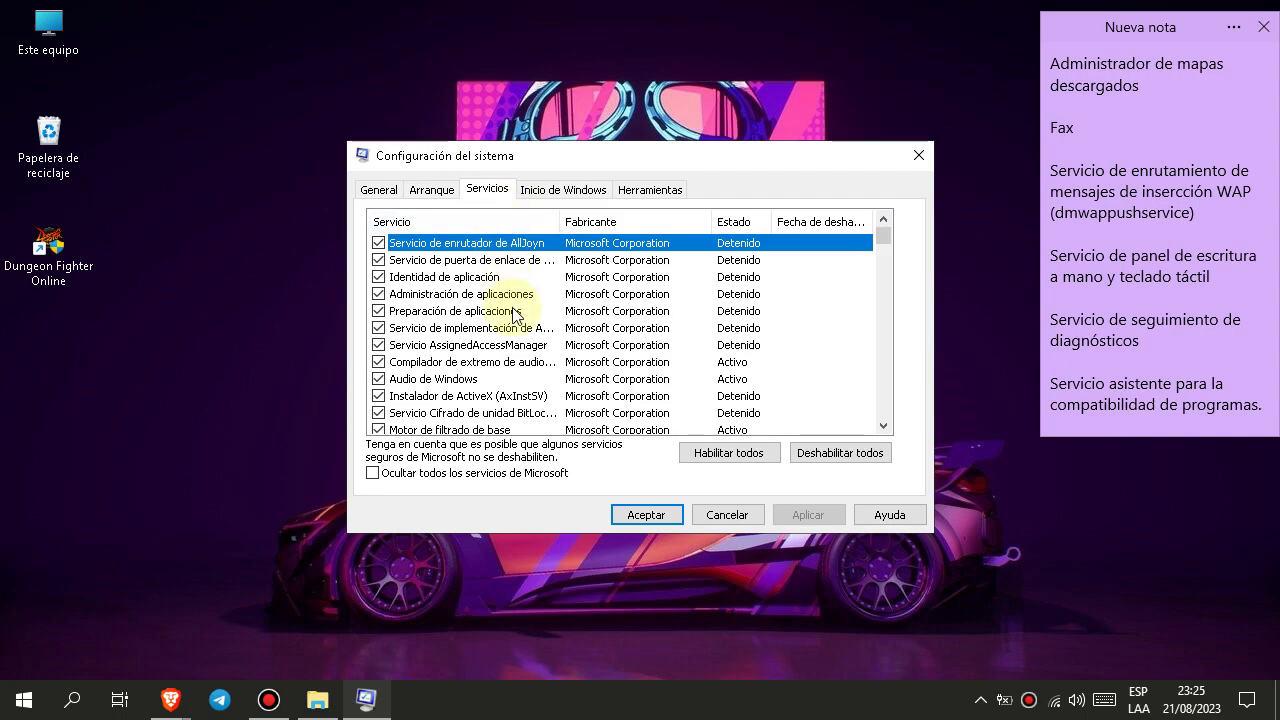
left_click(503, 472)
scroll(590, 380, "down", 1)
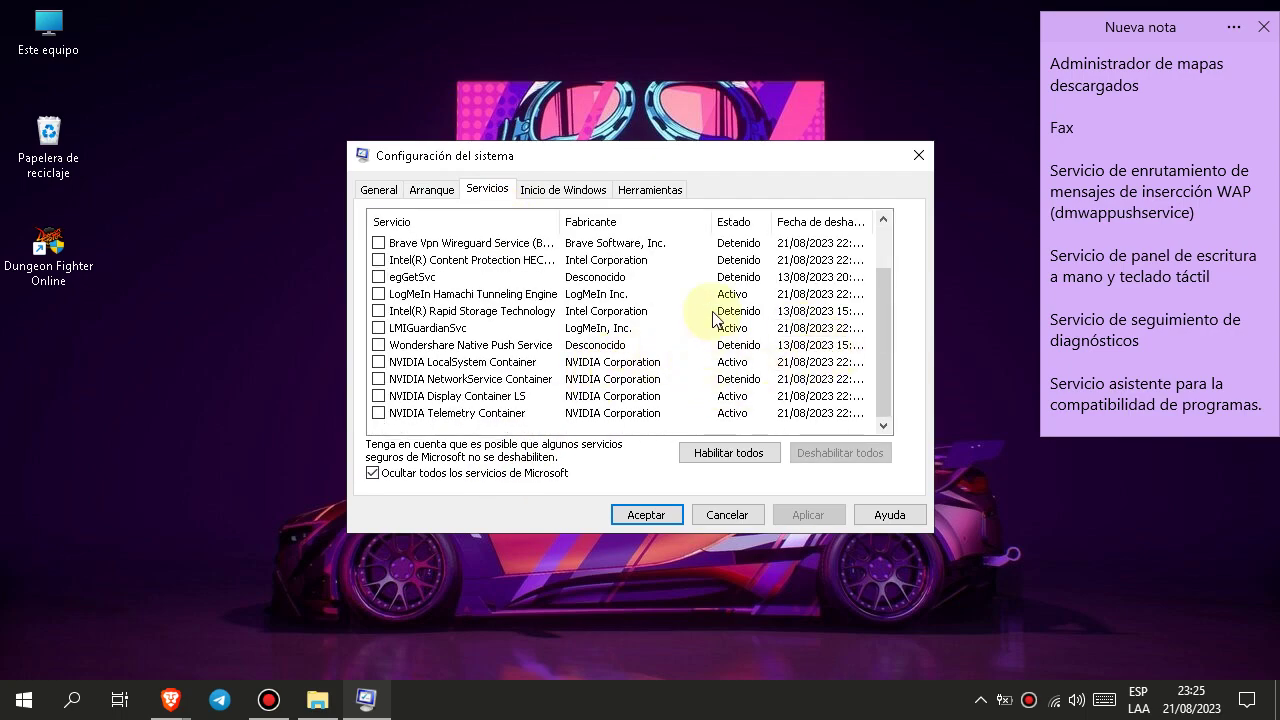
scroll(718, 317, "up", 1)
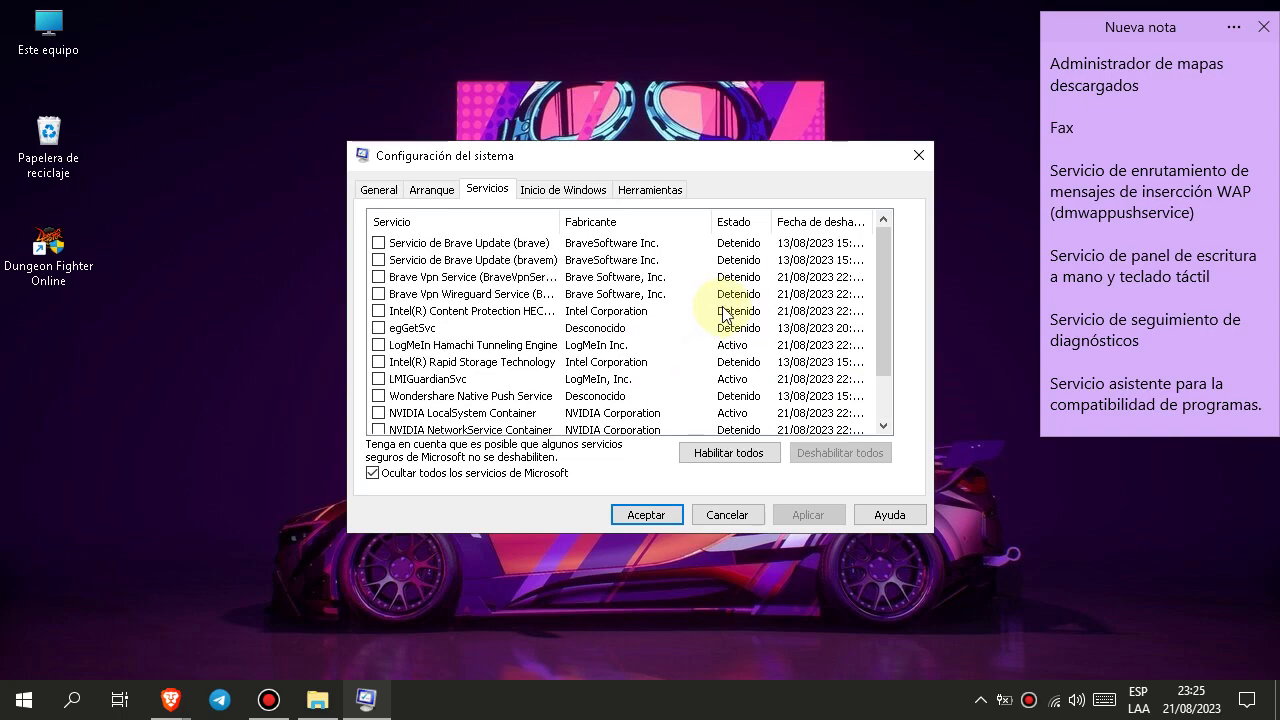
scroll(724, 314, "down", 1)
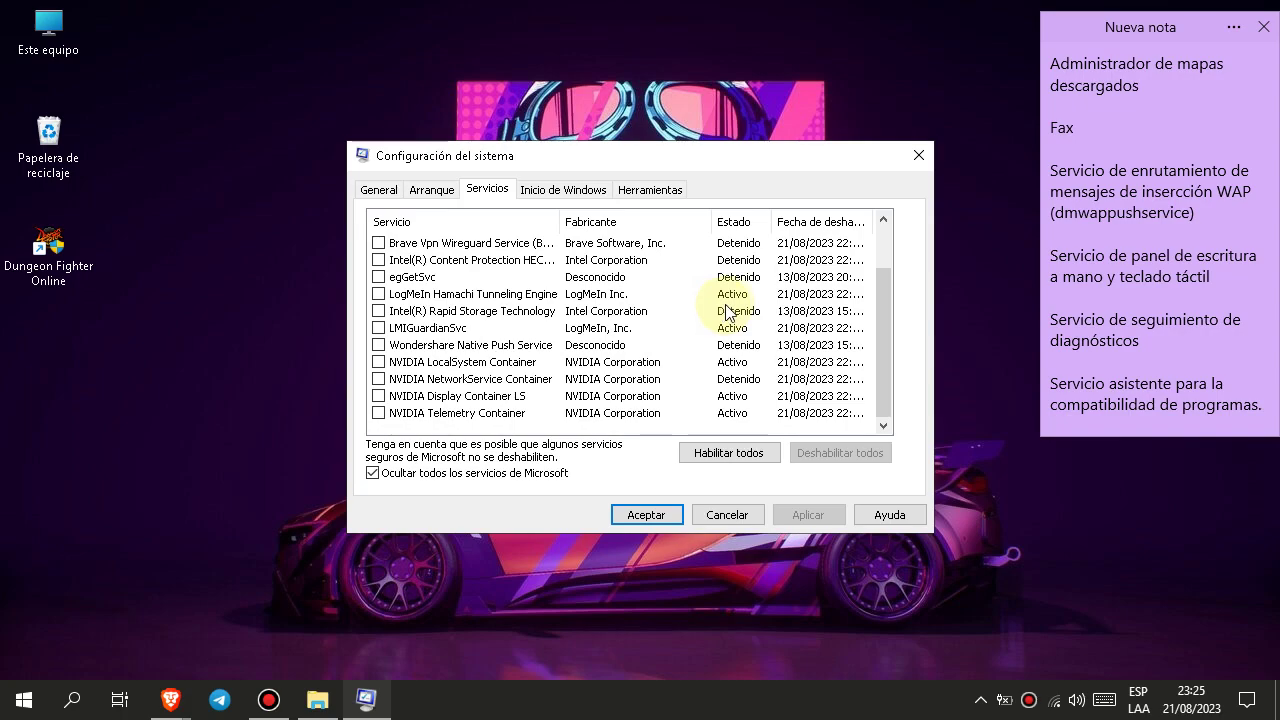
scroll(725, 314, "up", 1)
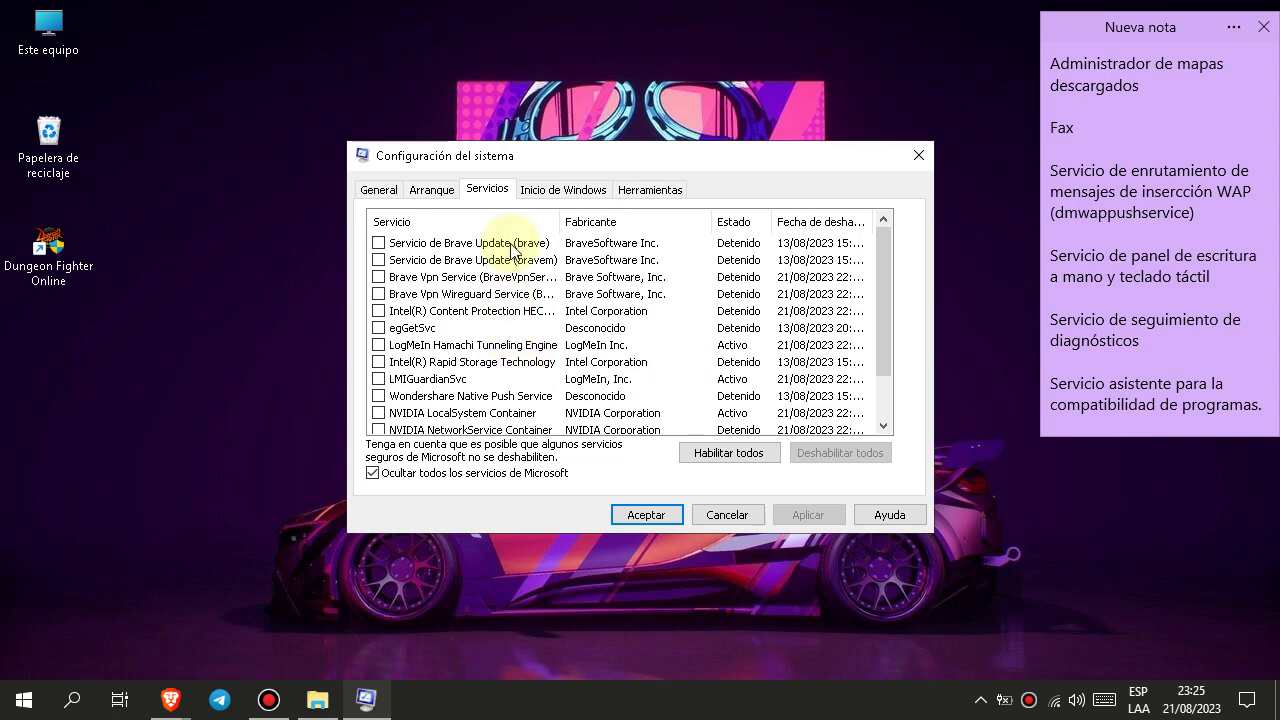
scroll(590, 255, "down", 1)
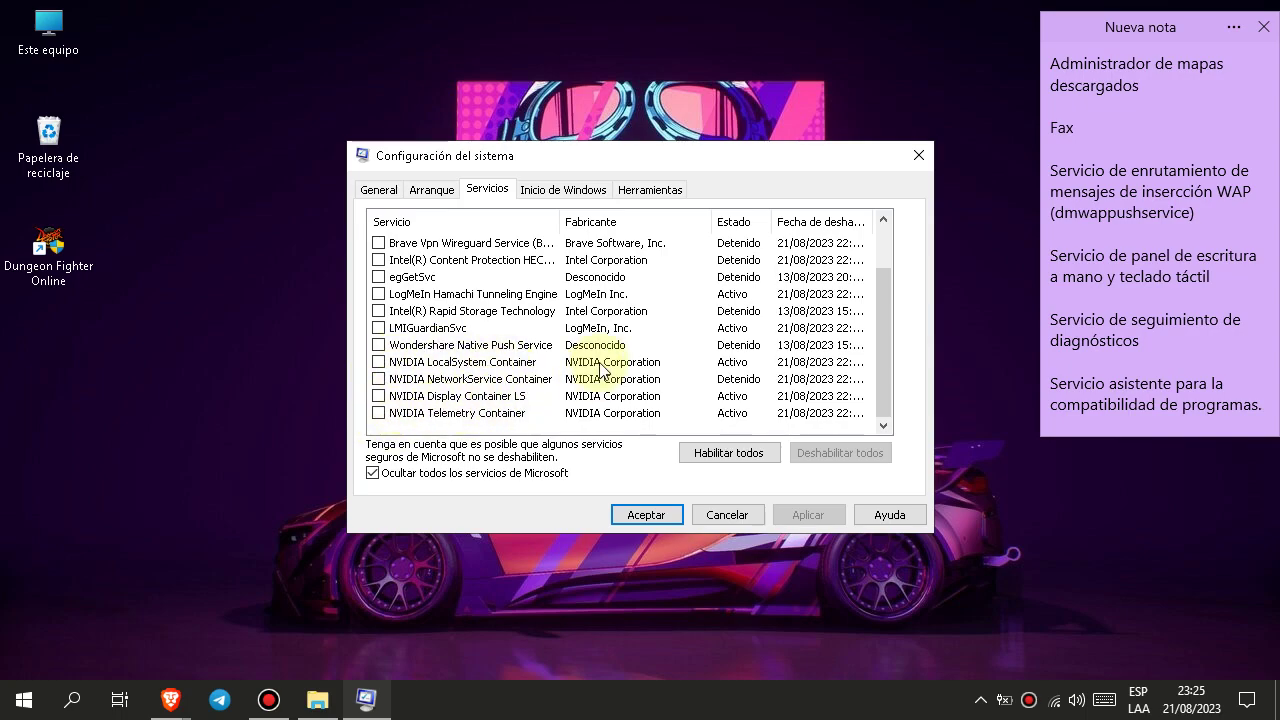
scroll(598, 370, "up", 1)
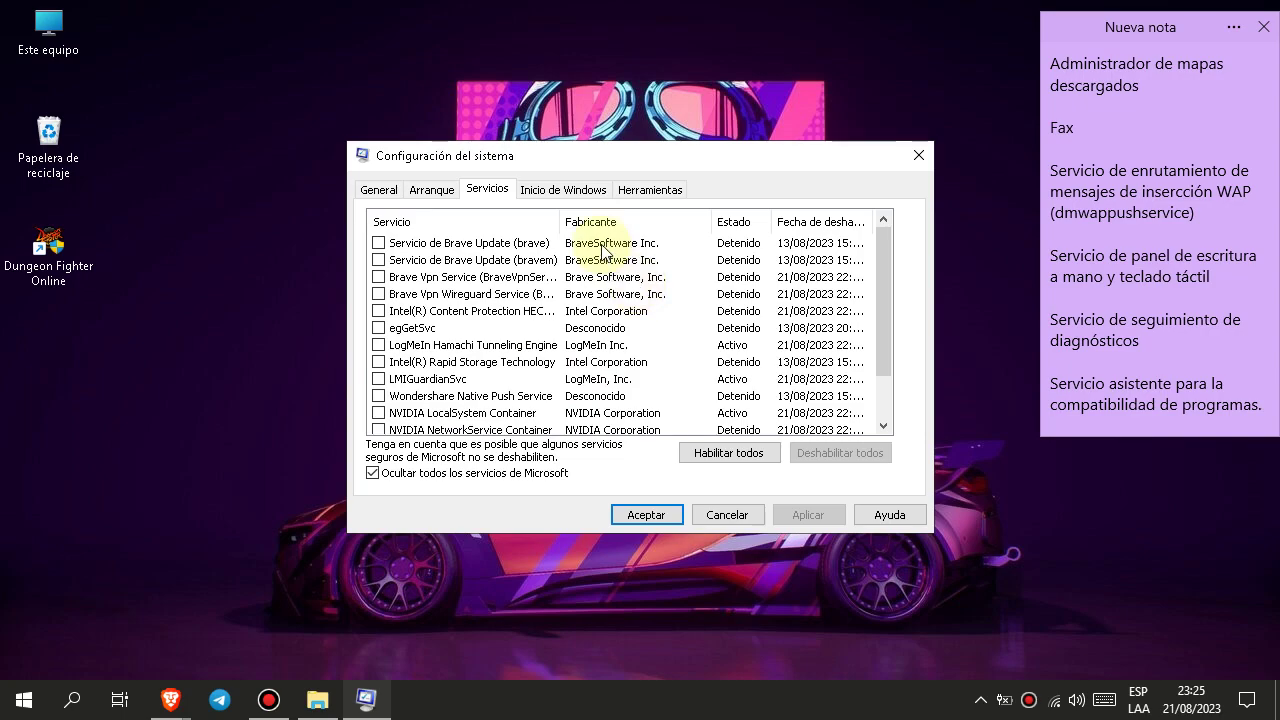
Review the Windows startup programs in Task Manager, then close it and System Configuration
left_click(565, 189)
left_click(670, 249)
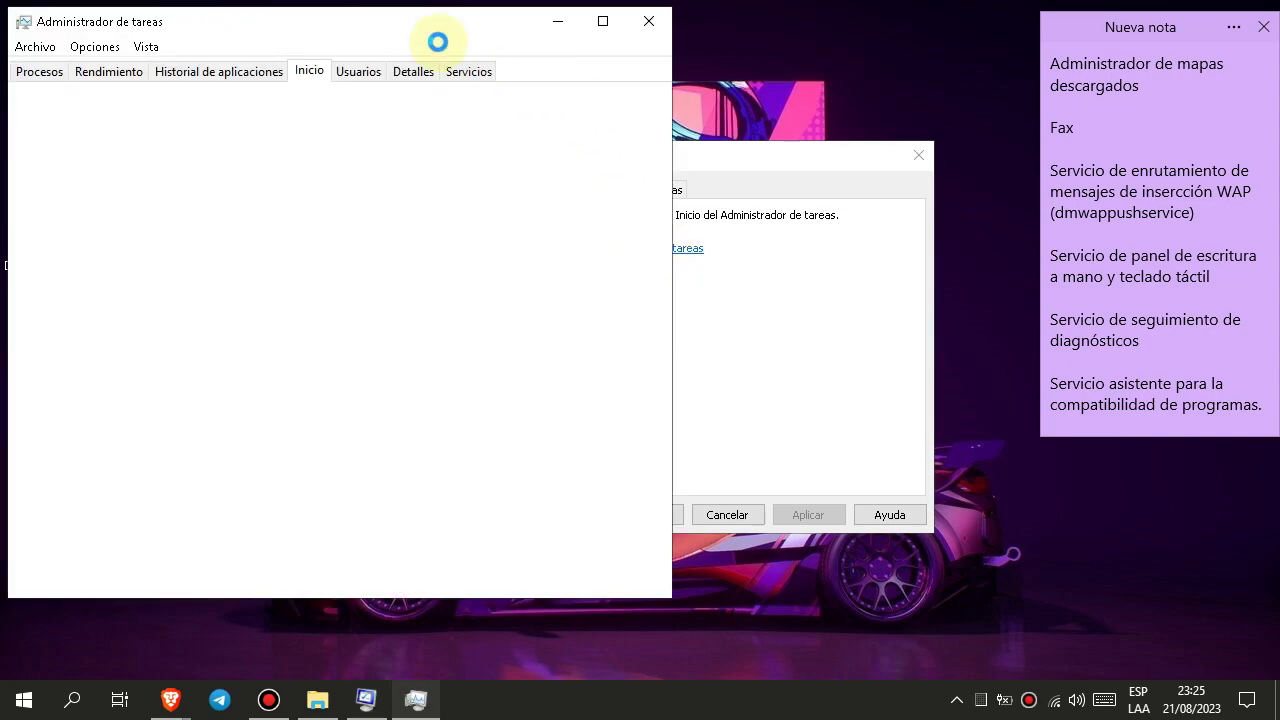
left_click_drag(423, 37, 558, 37)
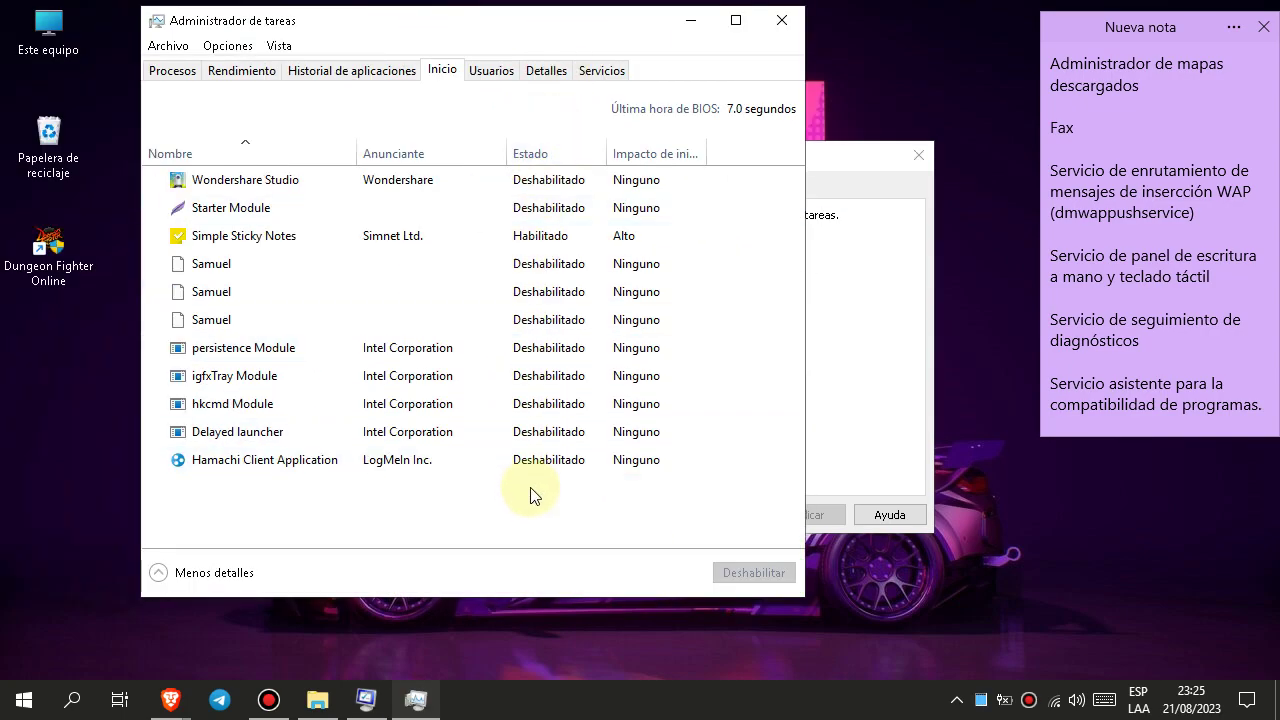
left_click(779, 22)
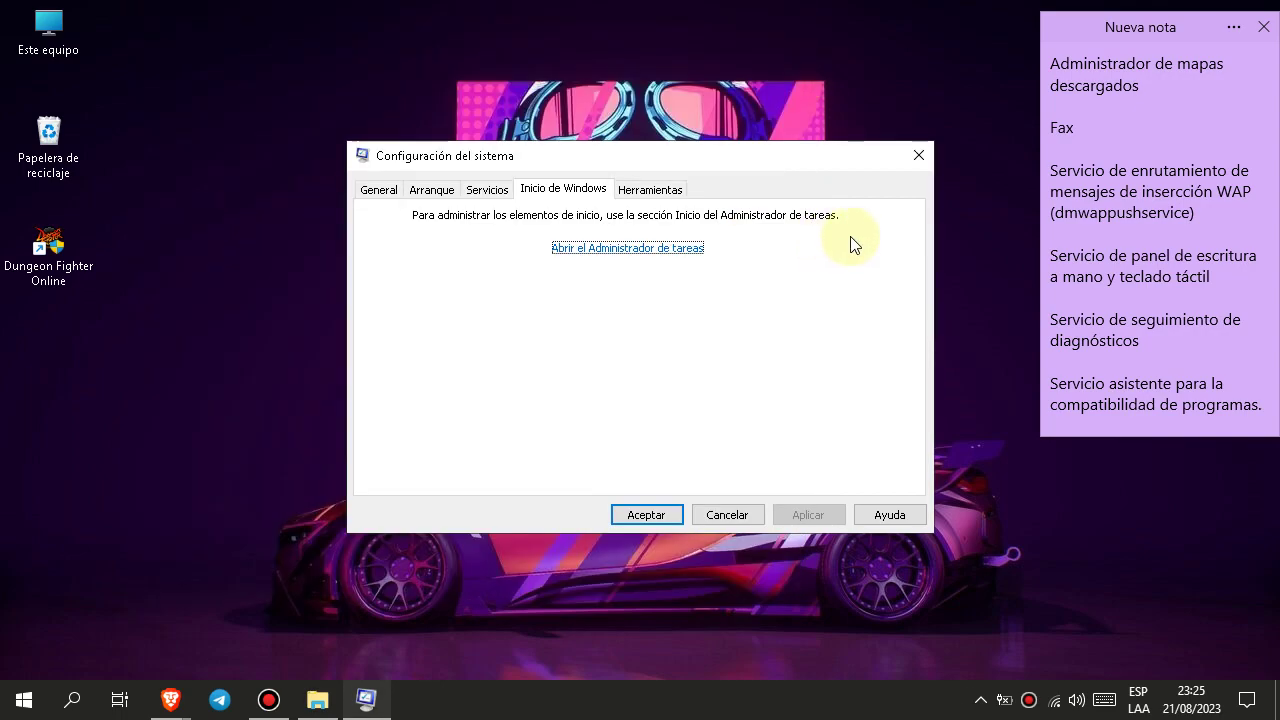
left_click(918, 157)
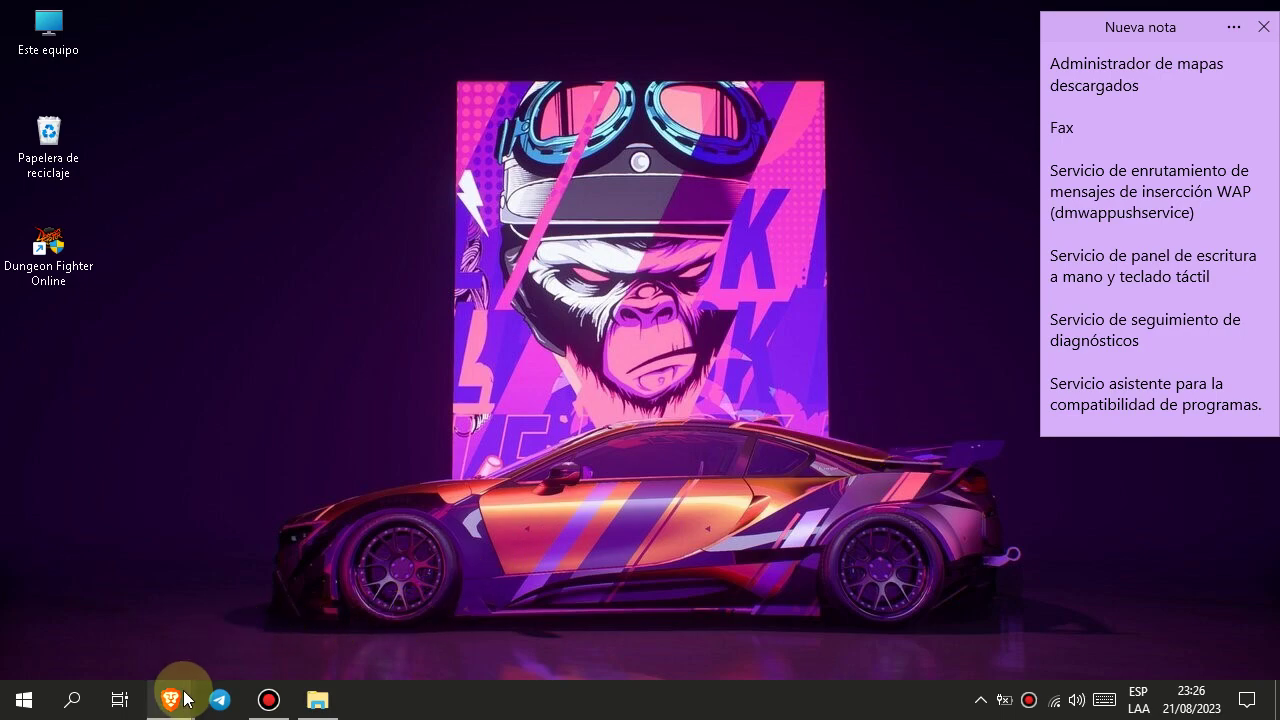
Switch to Brave, read the Microsoft Support instructions for creating a system restore point, and minimize the browser
mouse_move(170, 700)
left_click(264, 639)
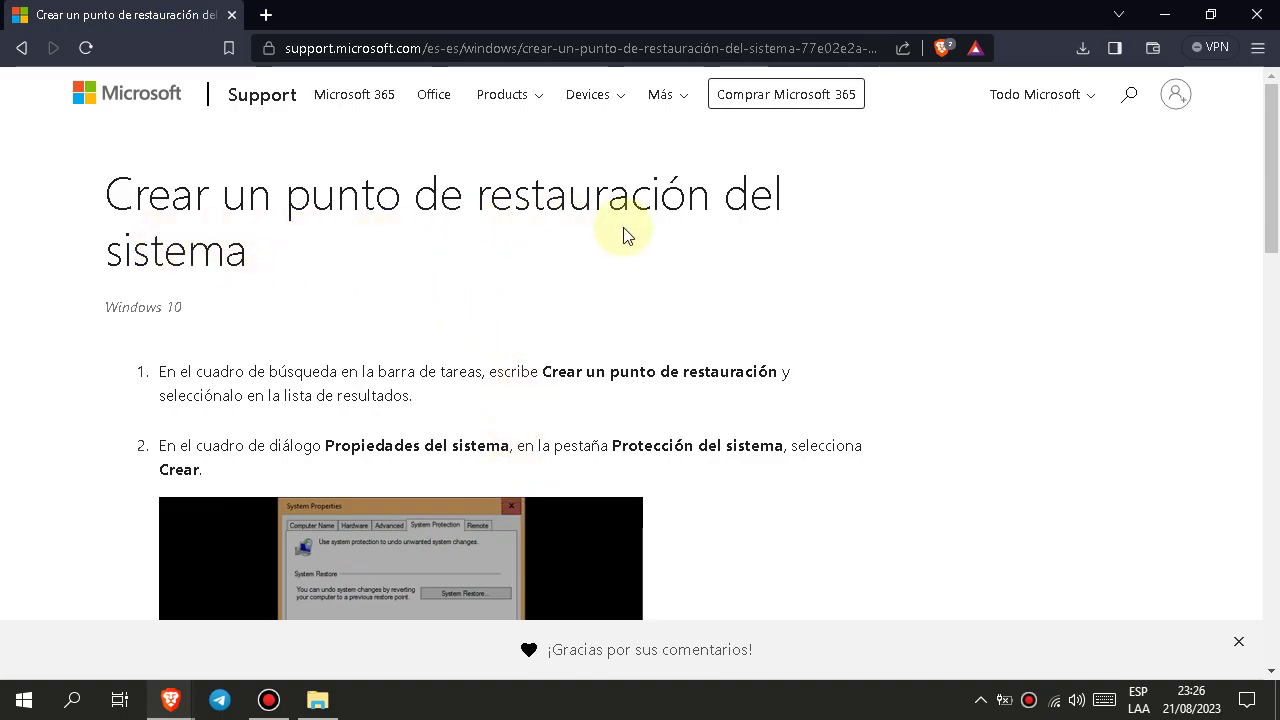
scroll(600, 312, "down", 3)
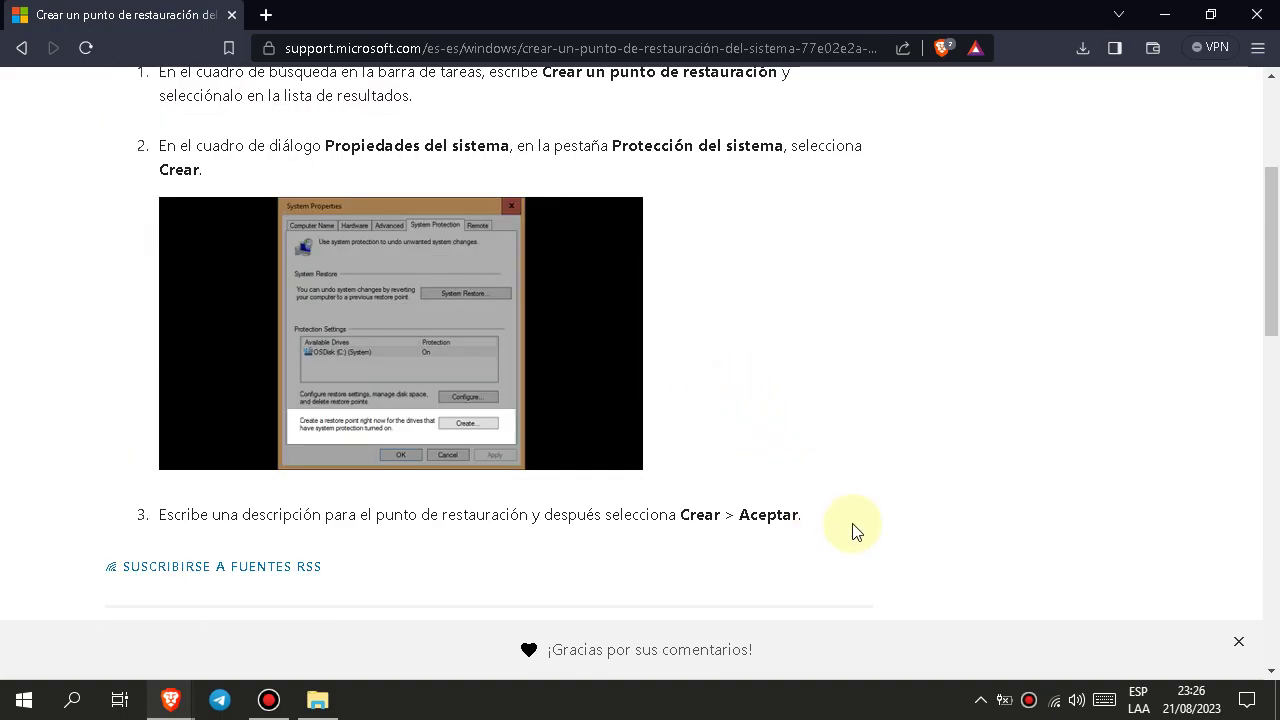
scroll(811, 403, "up", 2)
scroll(812, 405, "down", 1)
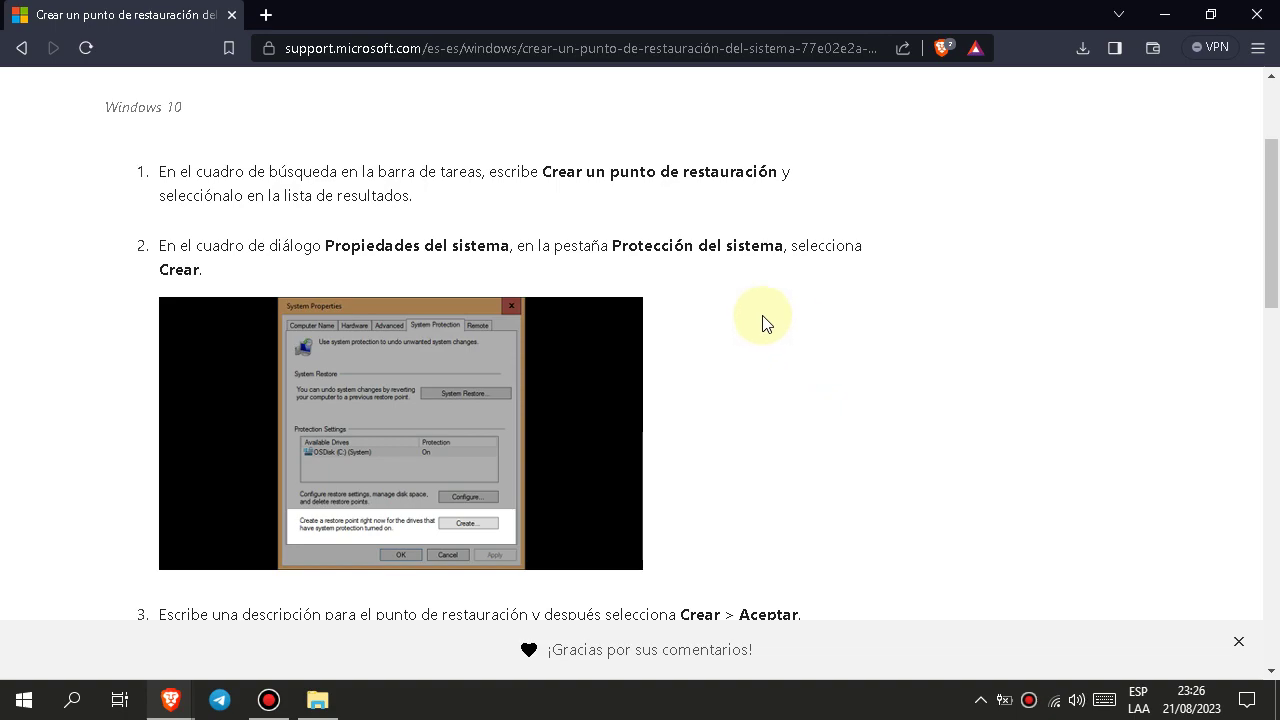
scroll(762, 540, "down", 3)
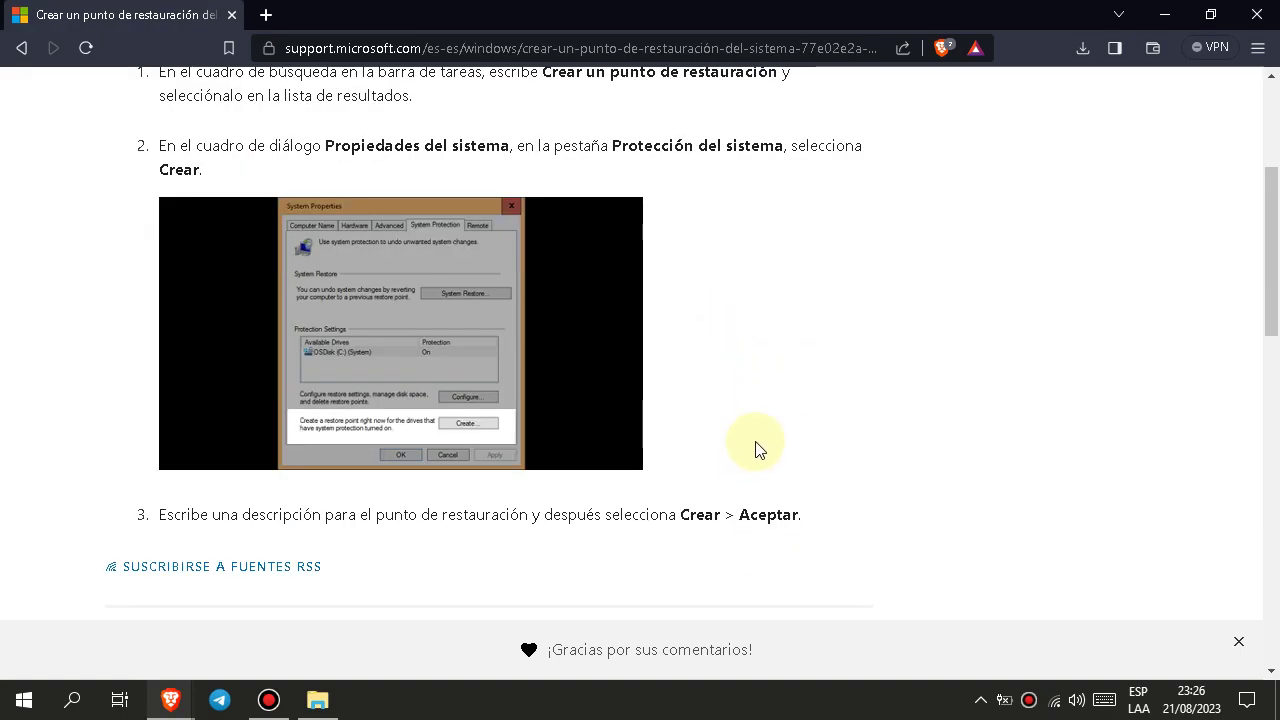
scroll(917, 403, "up", 4)
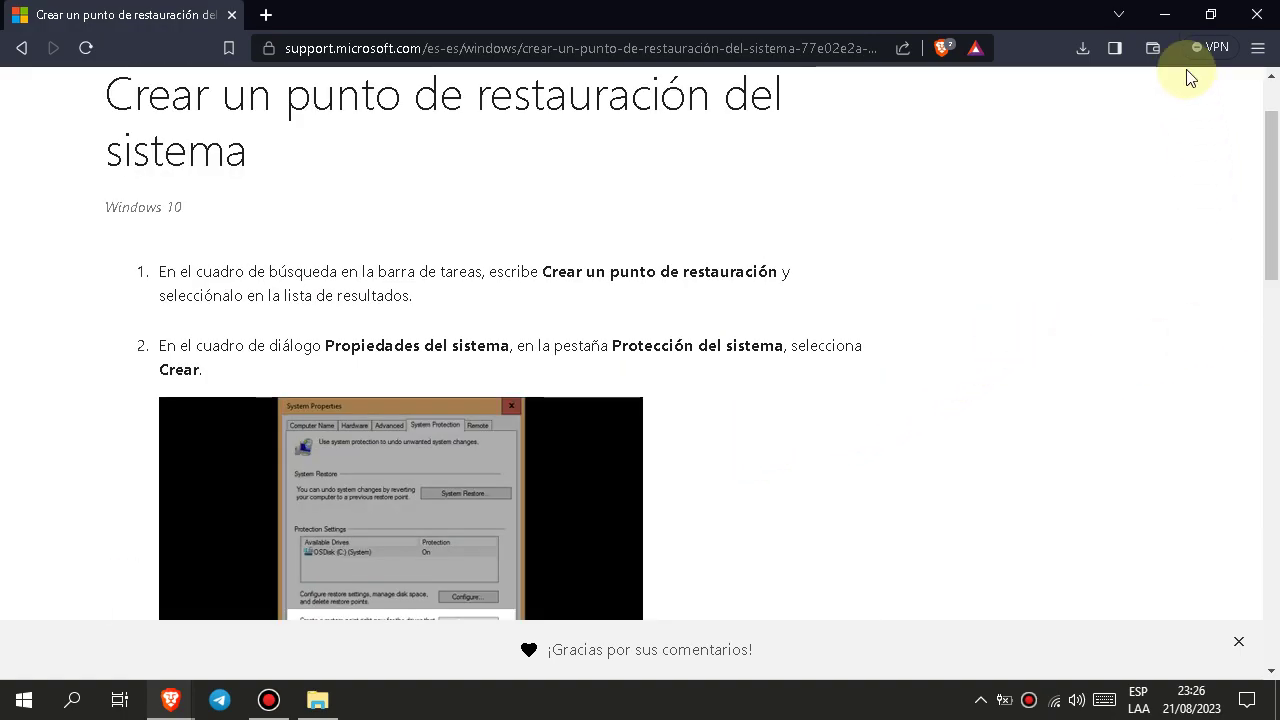
scroll(1039, 333, "down", 1)
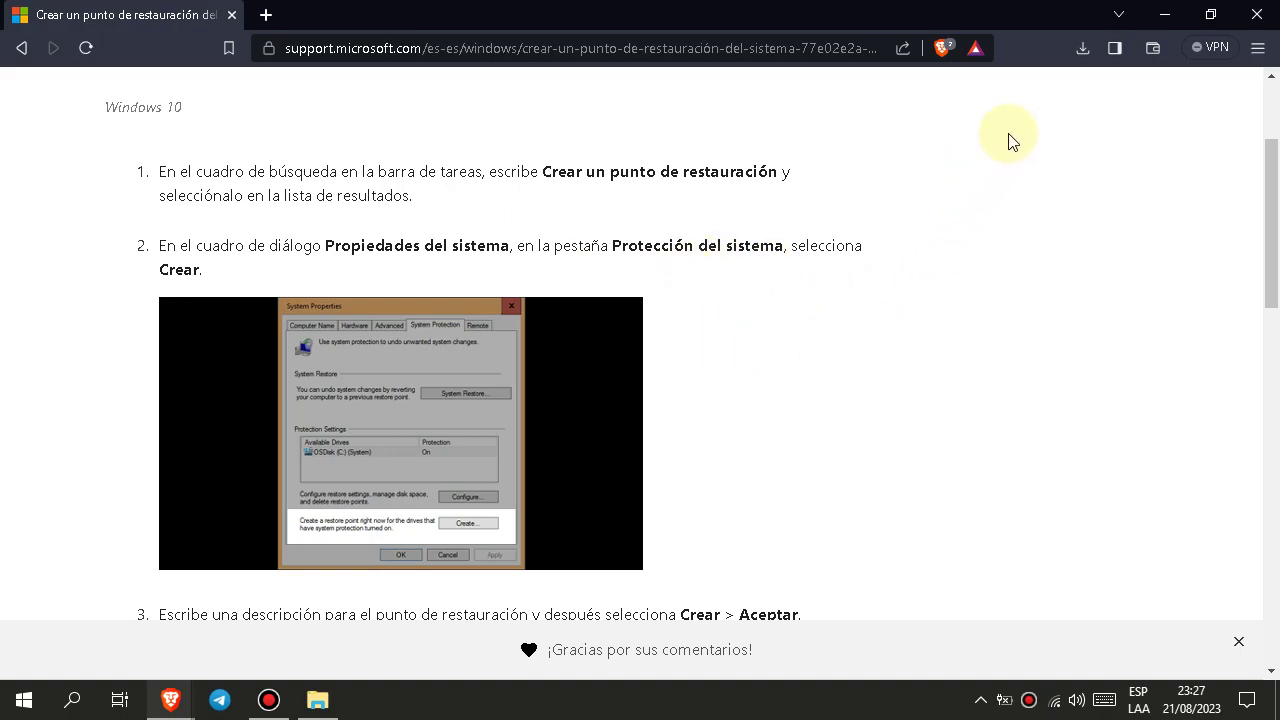
left_click(1165, 15)
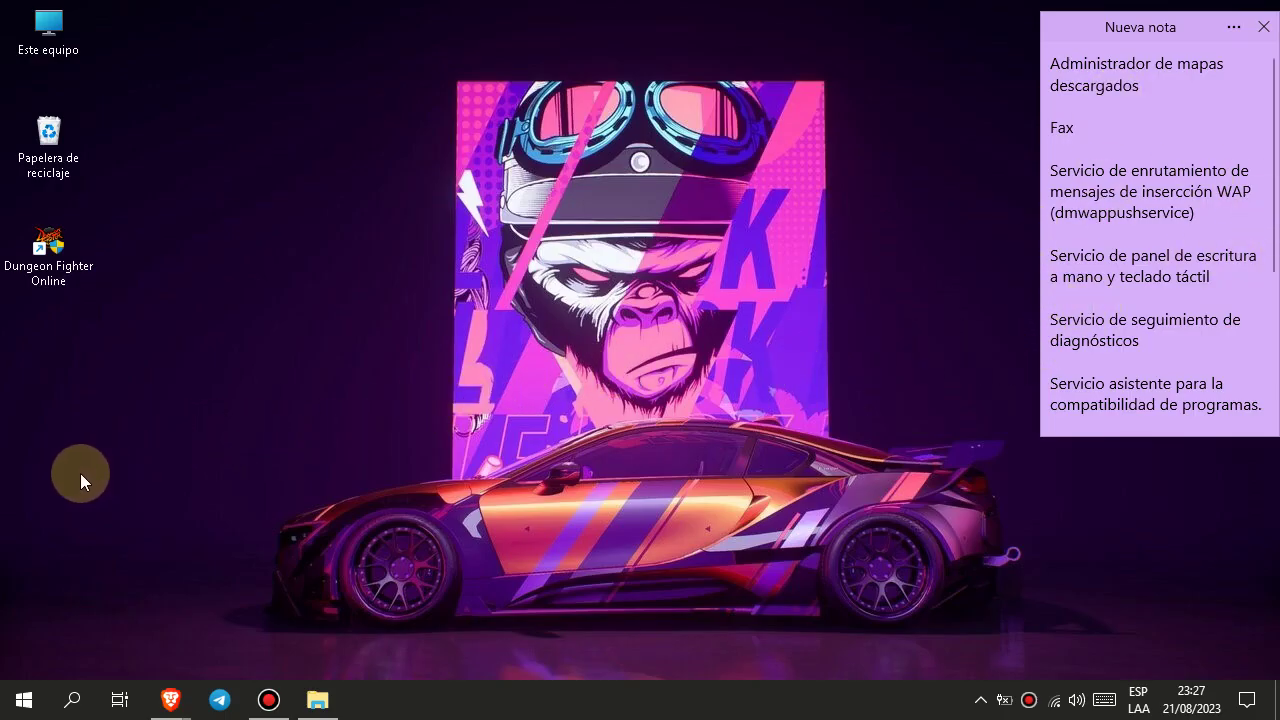
Open Administración de equipos from the Windows administrative tools
left_click(22, 699)
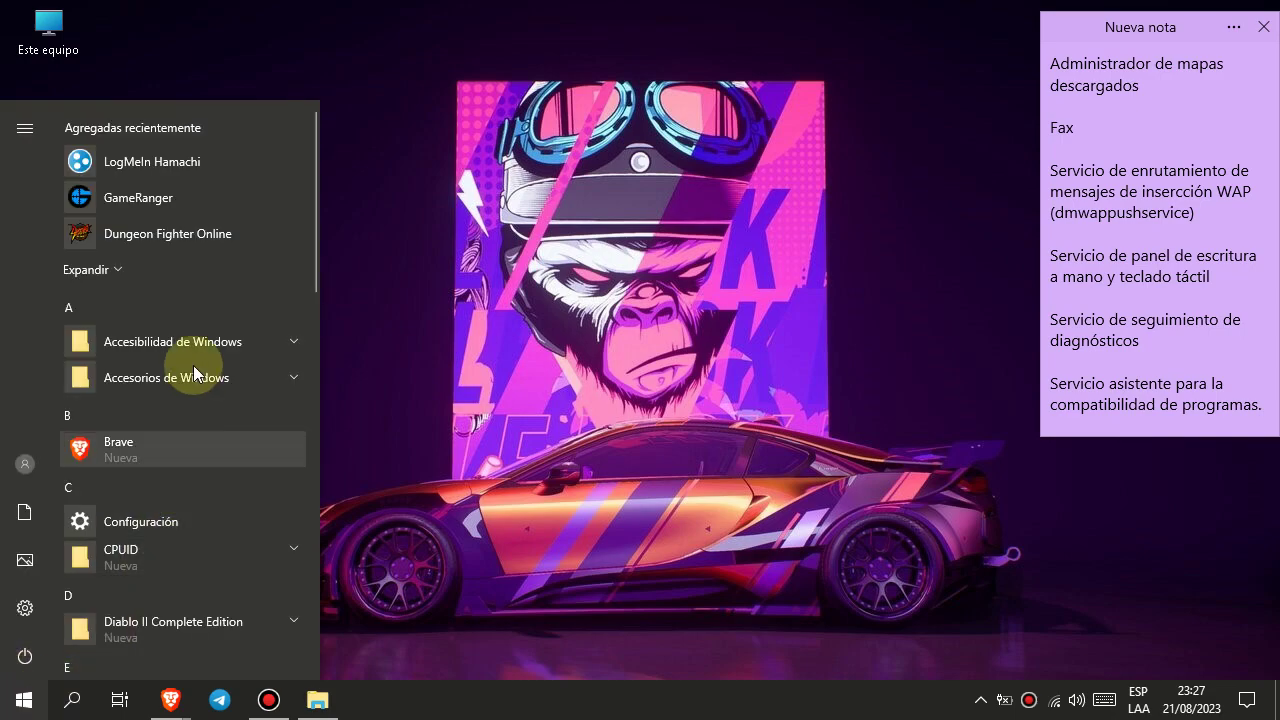
scroll(210, 482, "down", 1)
scroll(210, 482, "down", 5)
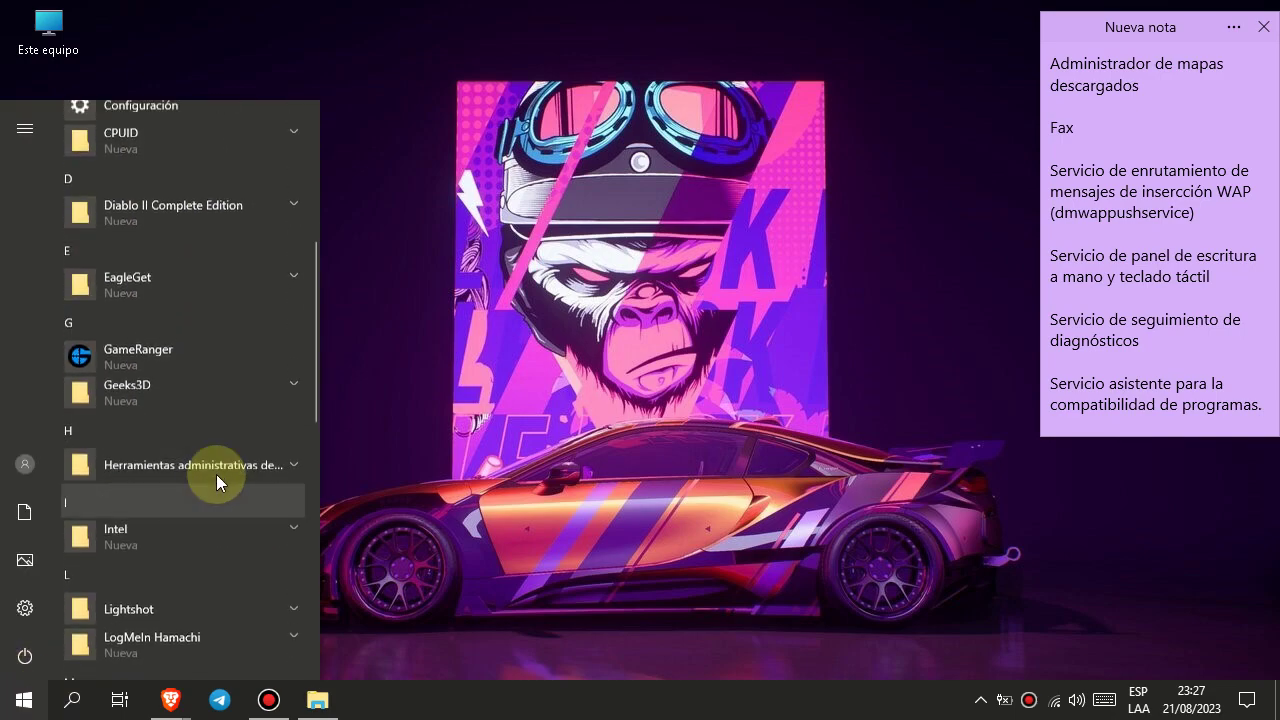
left_click(239, 363)
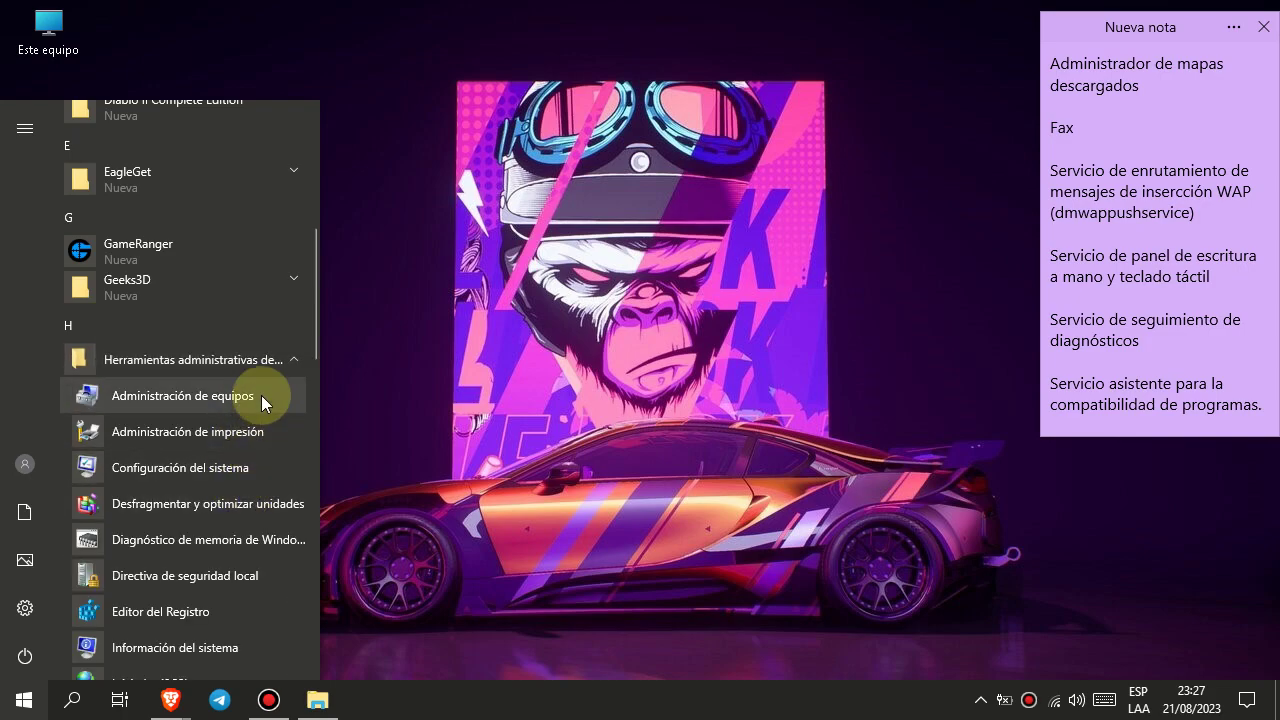
scroll(261, 395, "down", 1)
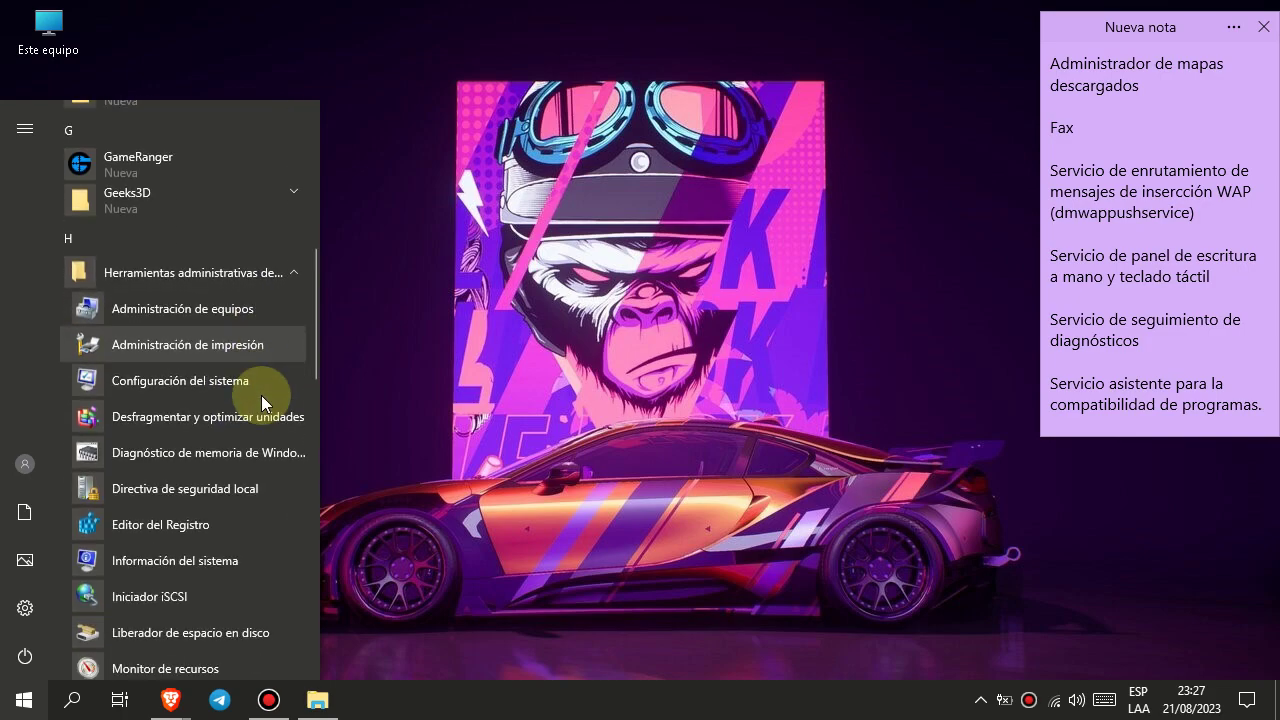
left_click(237, 318)
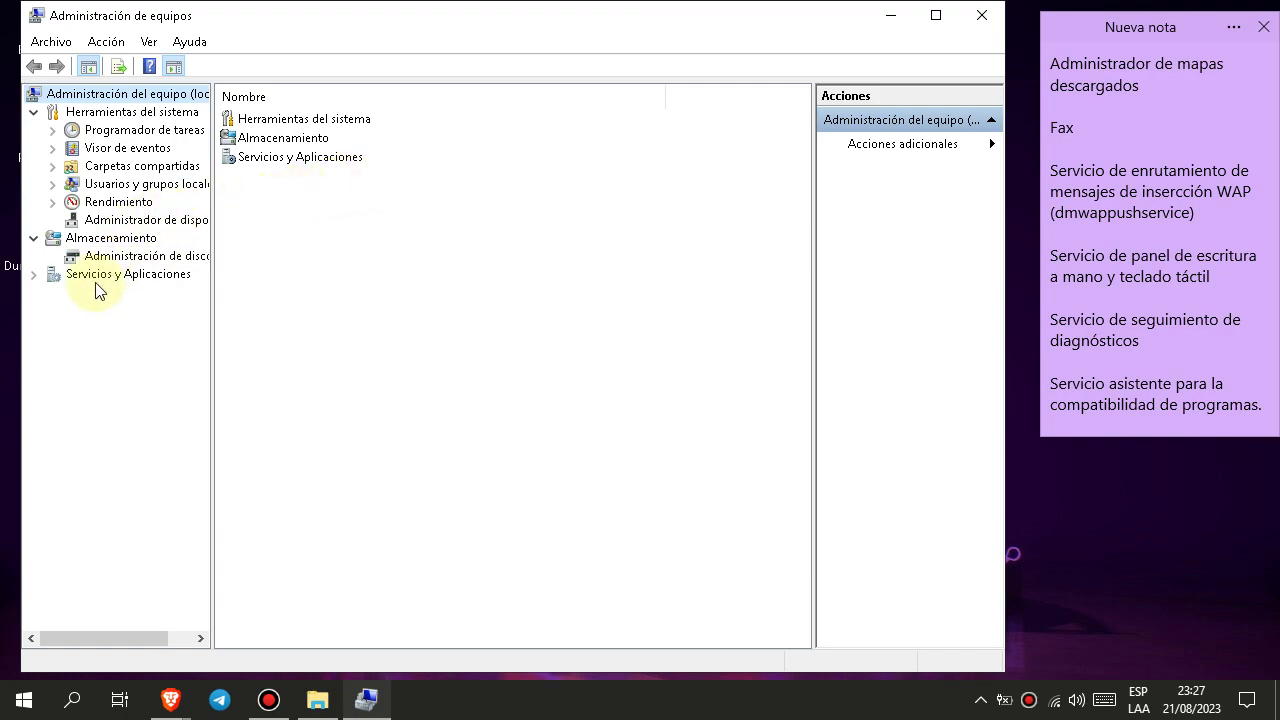
Expand Servicios y Aplicaciones and display the list of Windows services
left_click(130, 276)
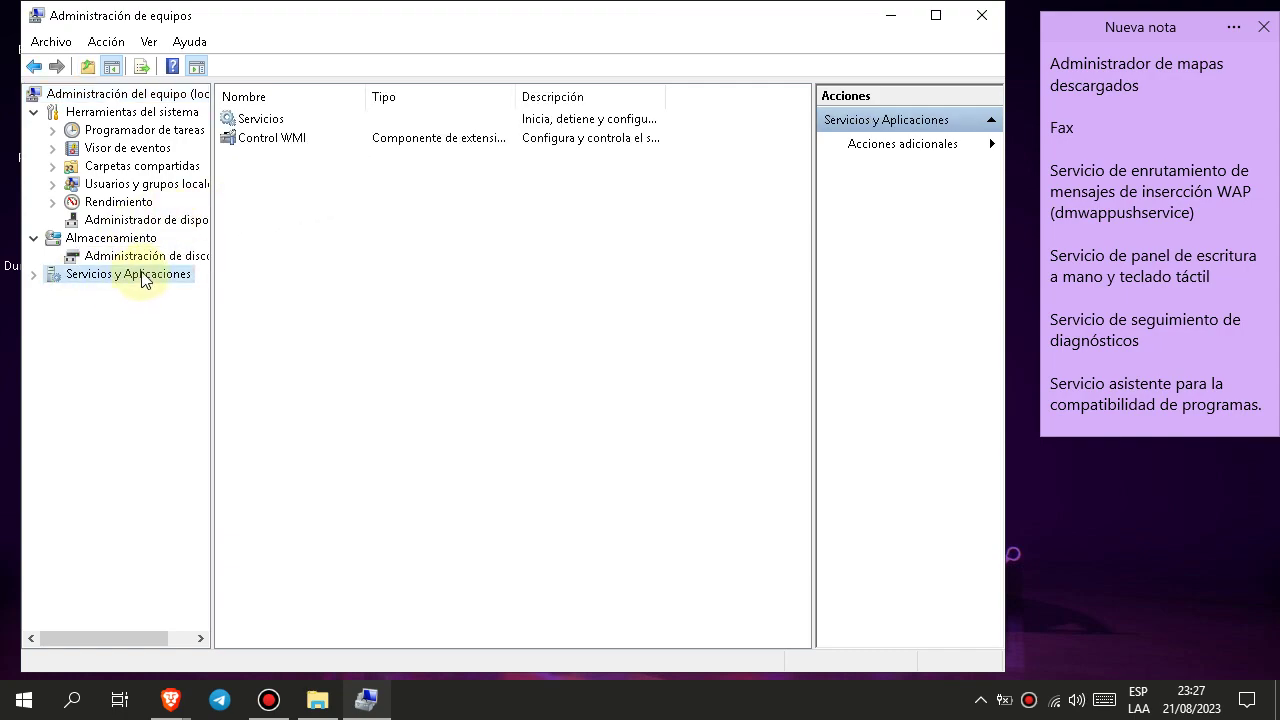
double_click(46, 274)
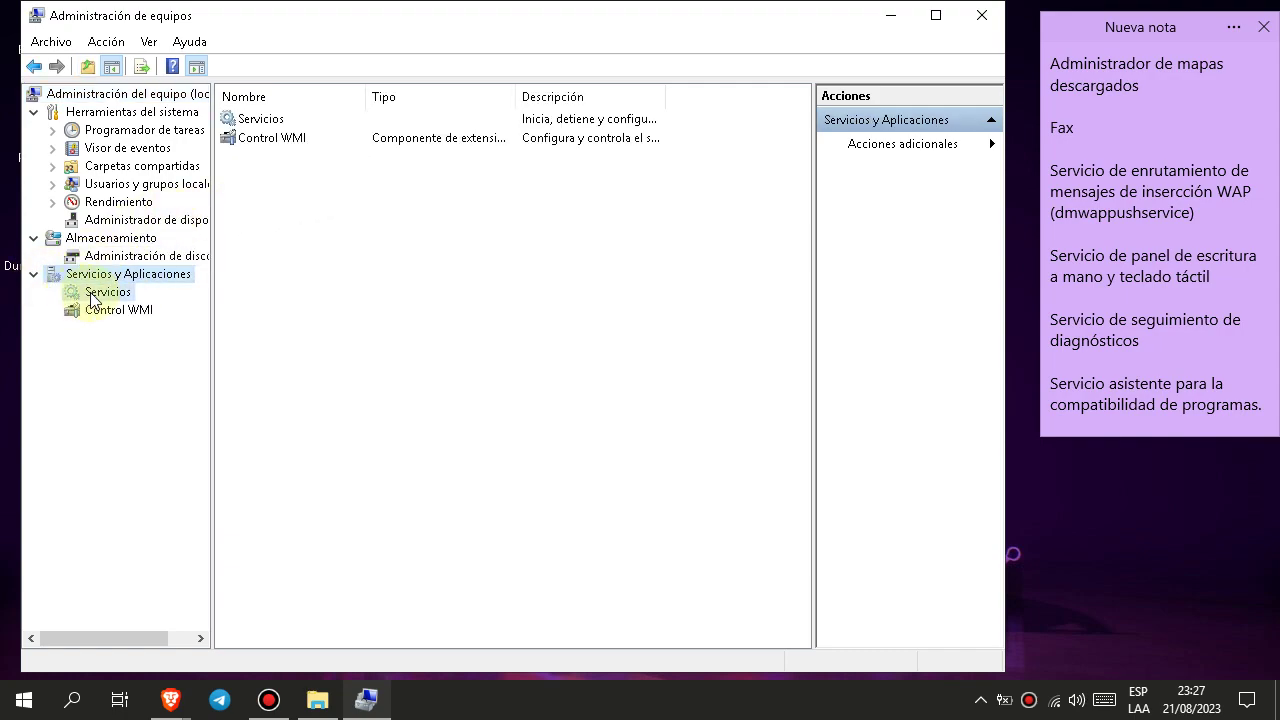
left_click(92, 293)
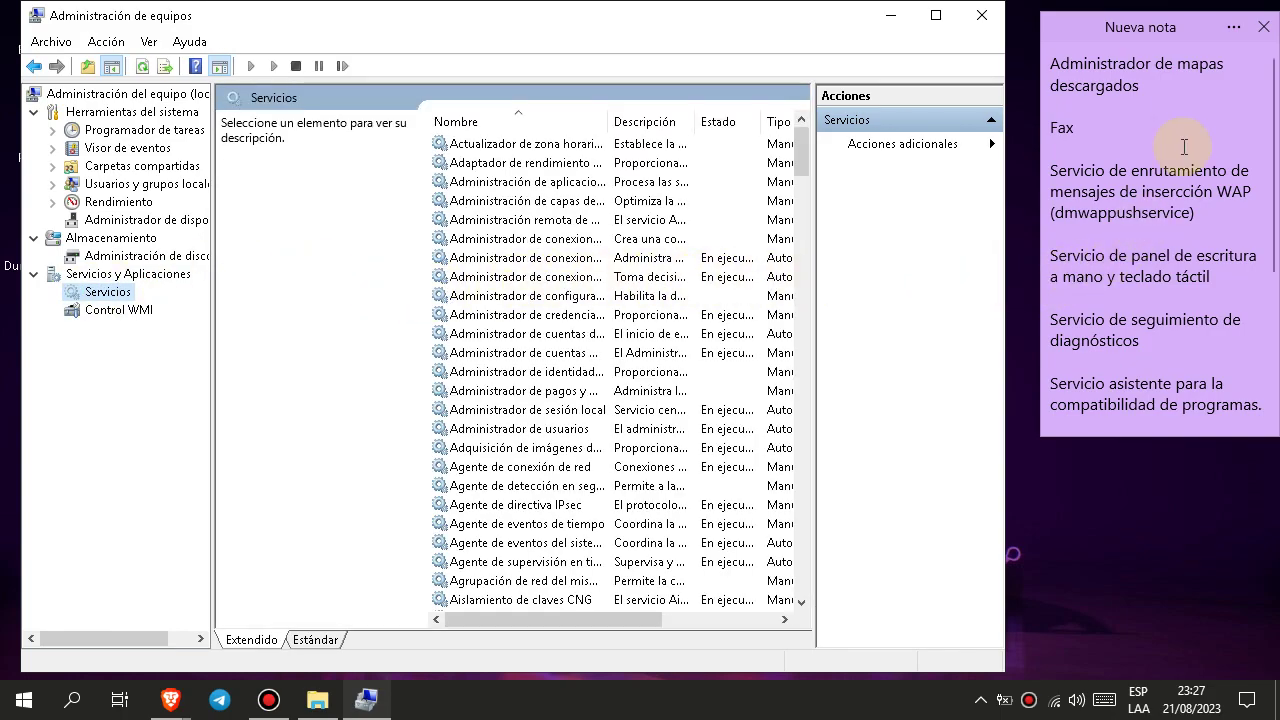
Shift the sticky note slightly lower on the desktop and read through its list of services
left_click_drag(1181, 35, 1174, 80)
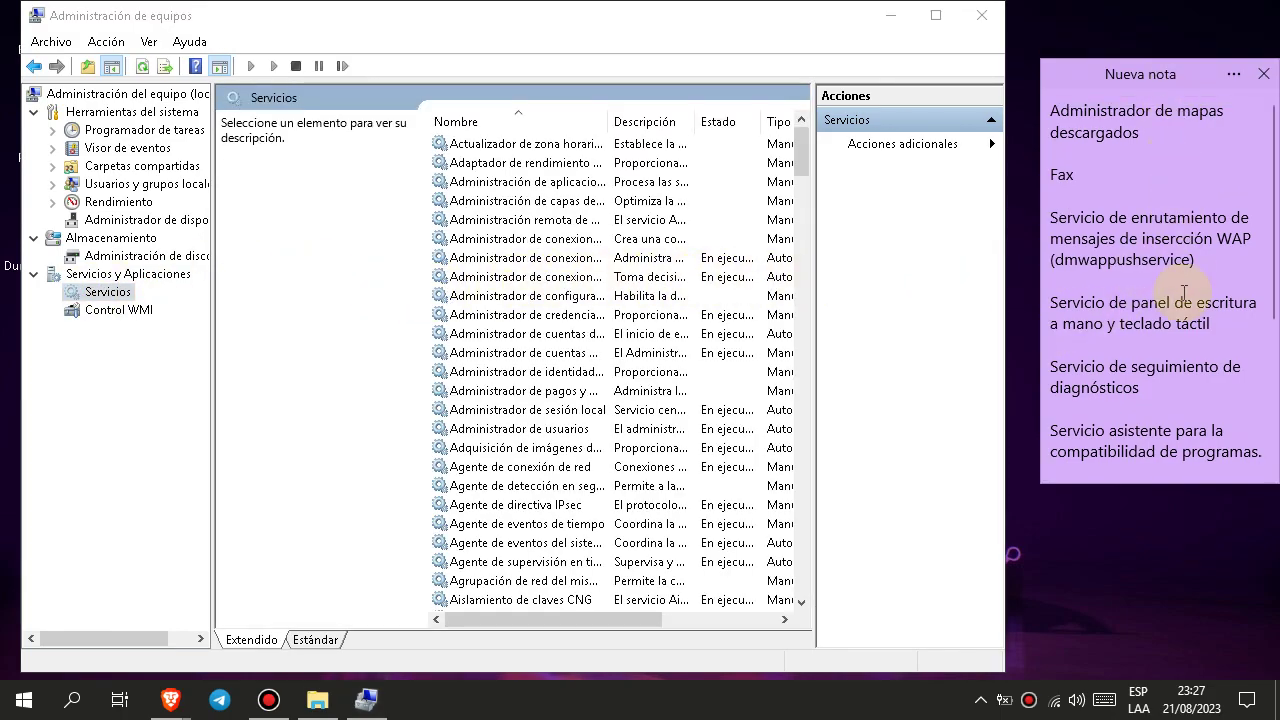
scroll(1184, 292, "down", 4)
scroll(1184, 292, "up", 4)
scroll(1184, 292, "down", 3)
scroll(1180, 285, "up", 3)
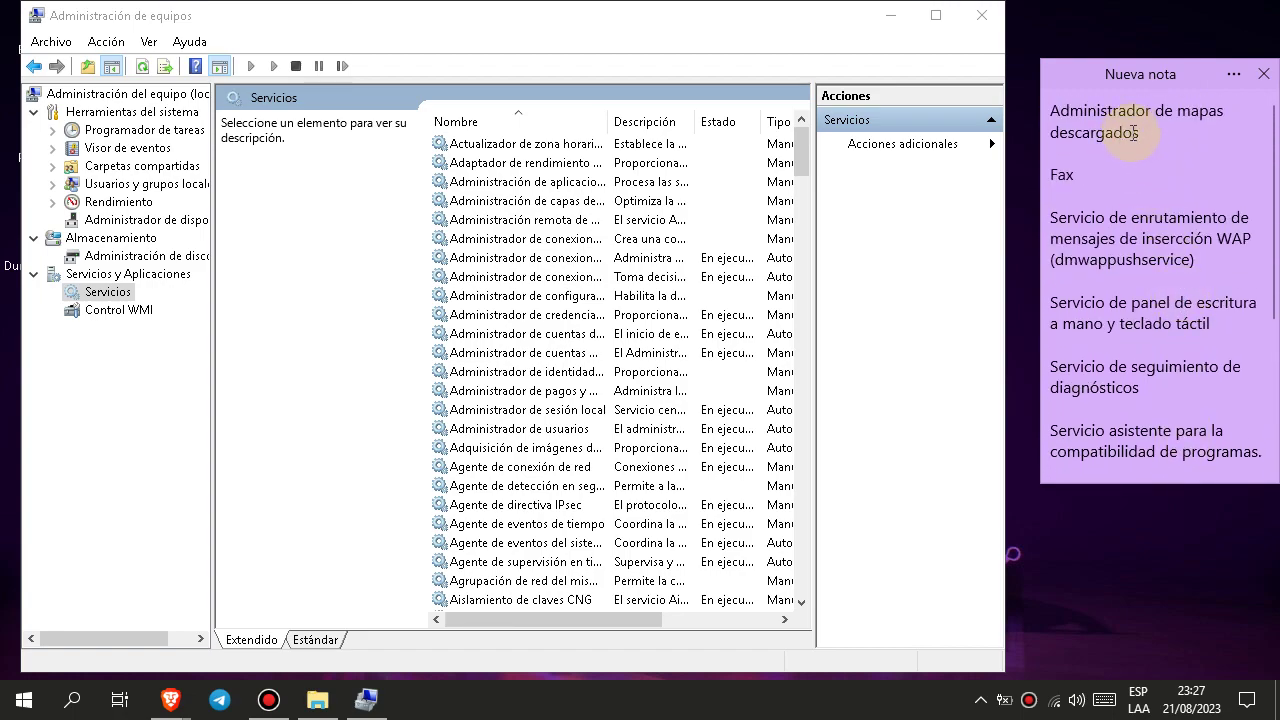
Highlight "Administrador de mapas descargados" in the sticky note and look for that service in the services list
left_click_drag(1134, 133, 1035, 109)
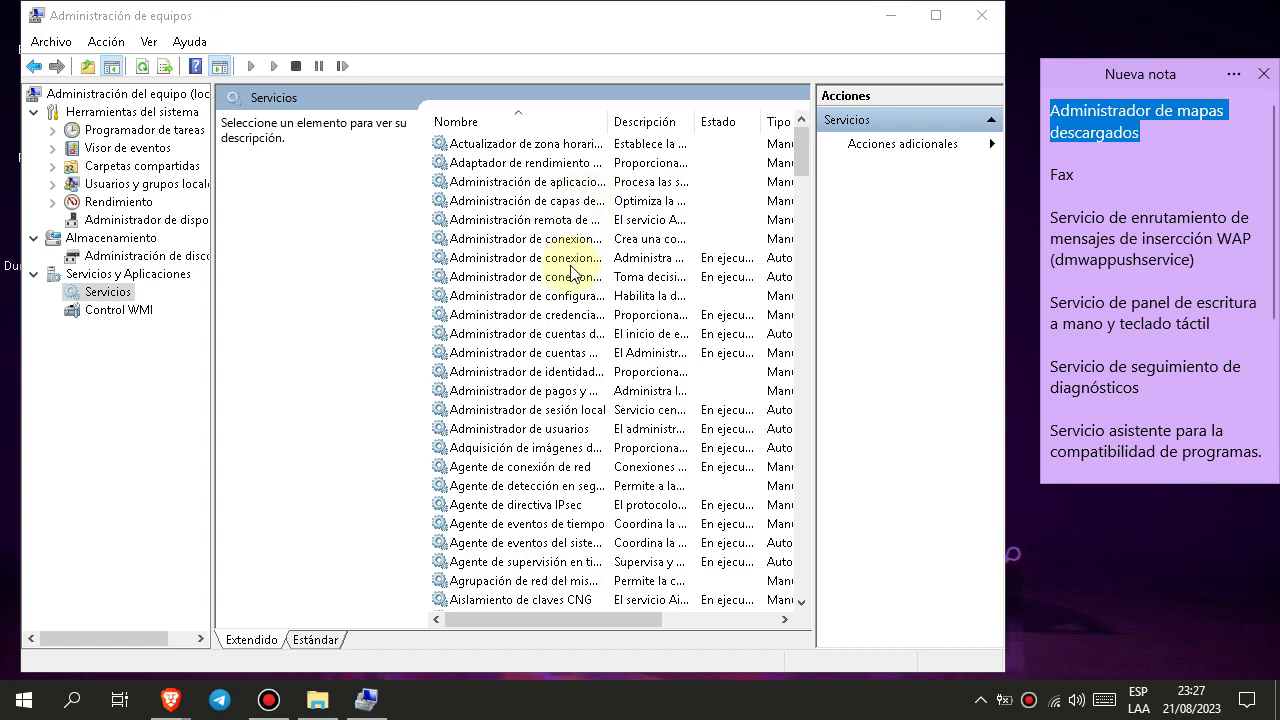
left_click(570, 410)
scroll(575, 400, "down", 3)
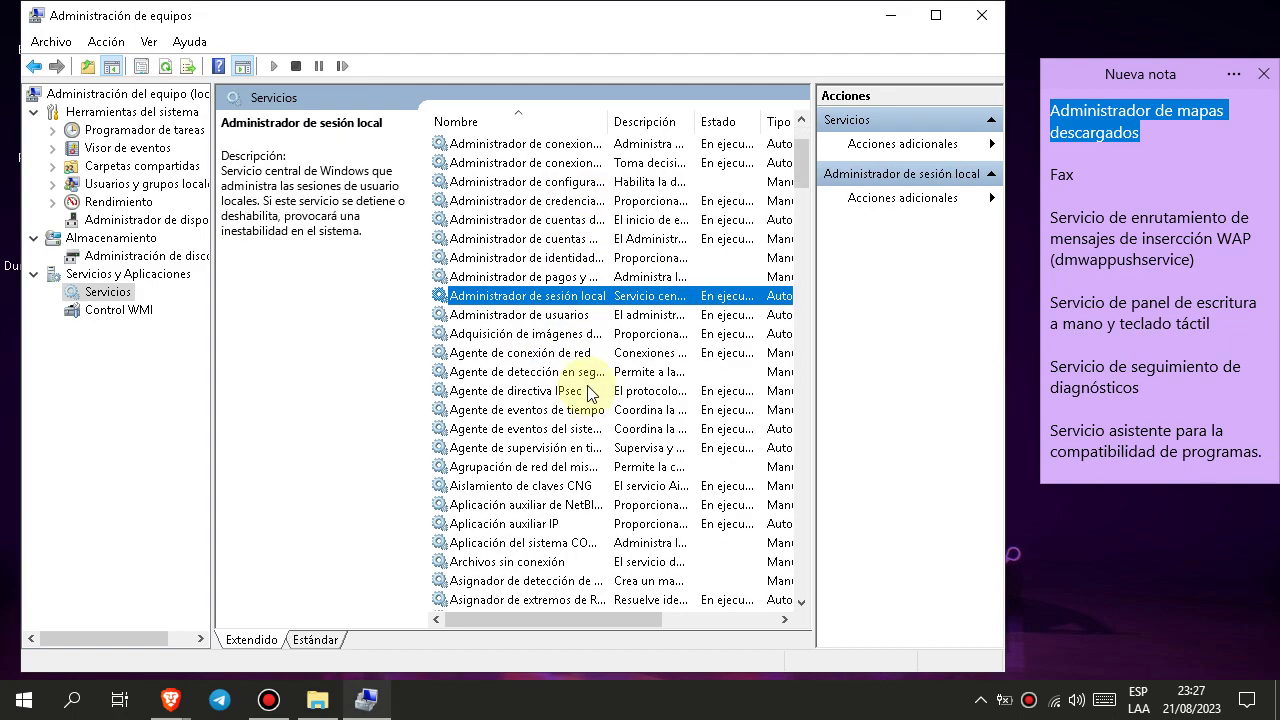
scroll(585, 268, "up", 1)
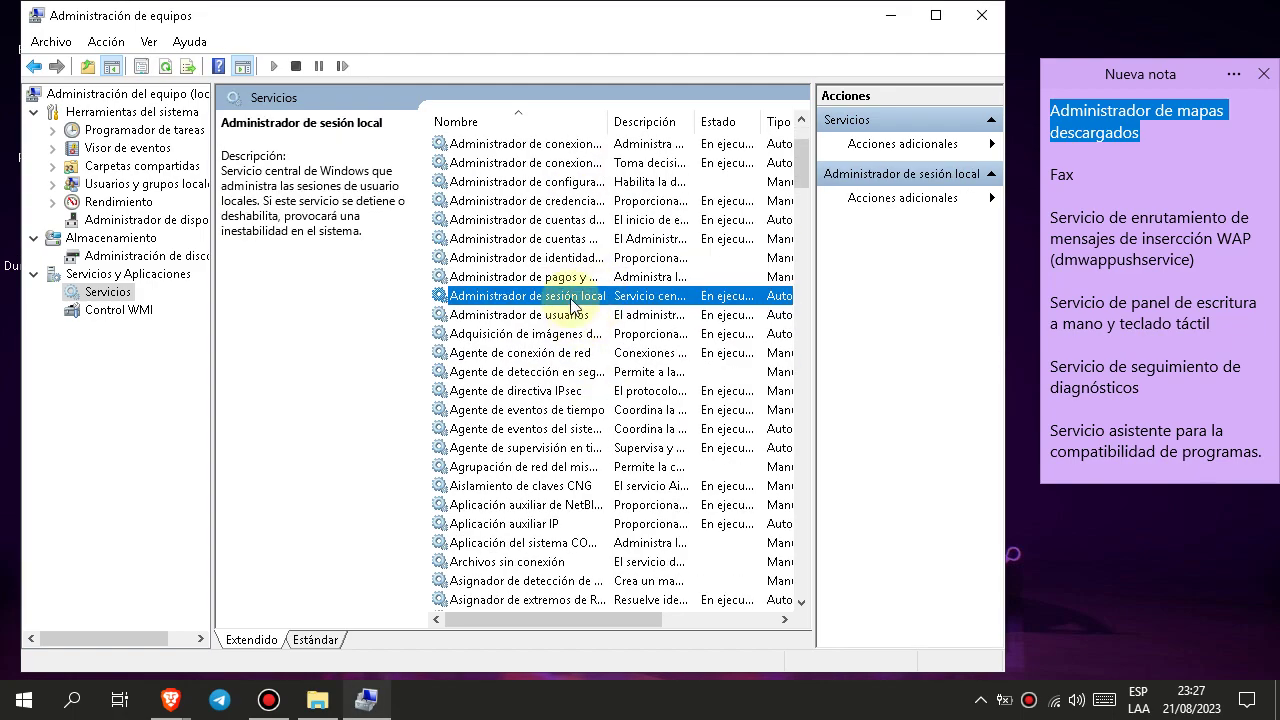
scroll(585, 277, "up", 1)
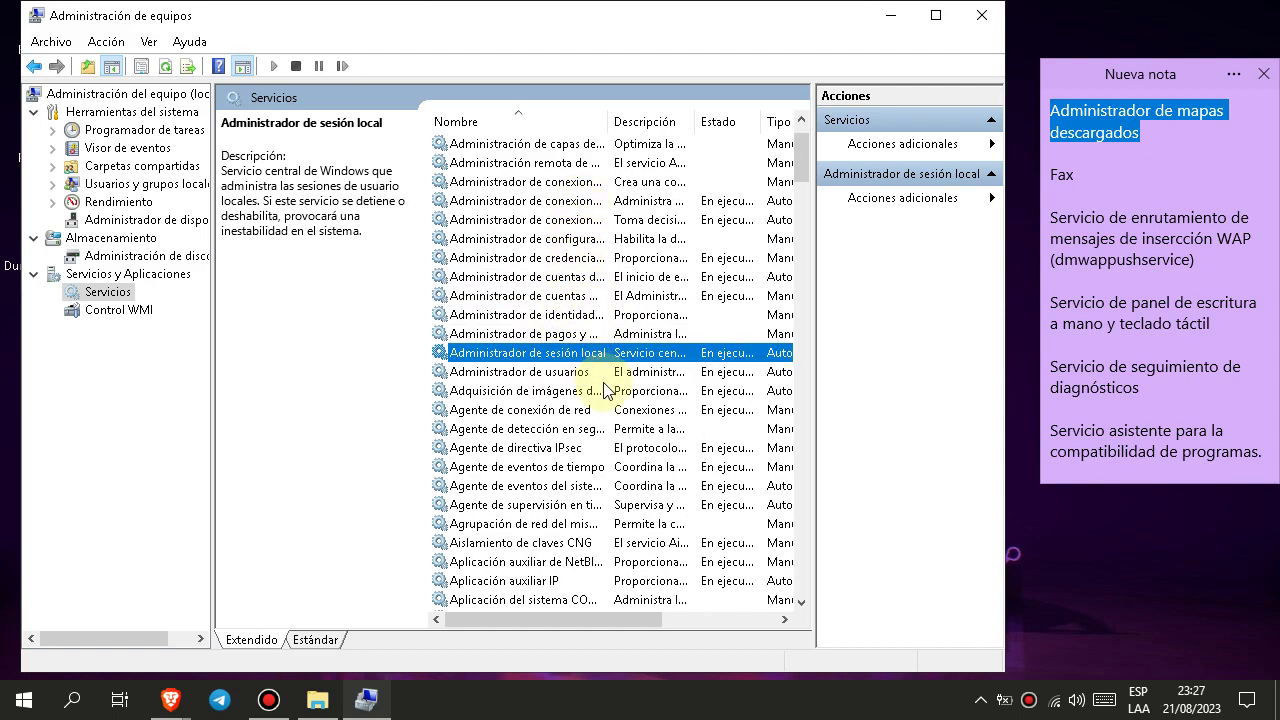
scroll(604, 390, "down", 2)
scroll(604, 390, "down", 7)
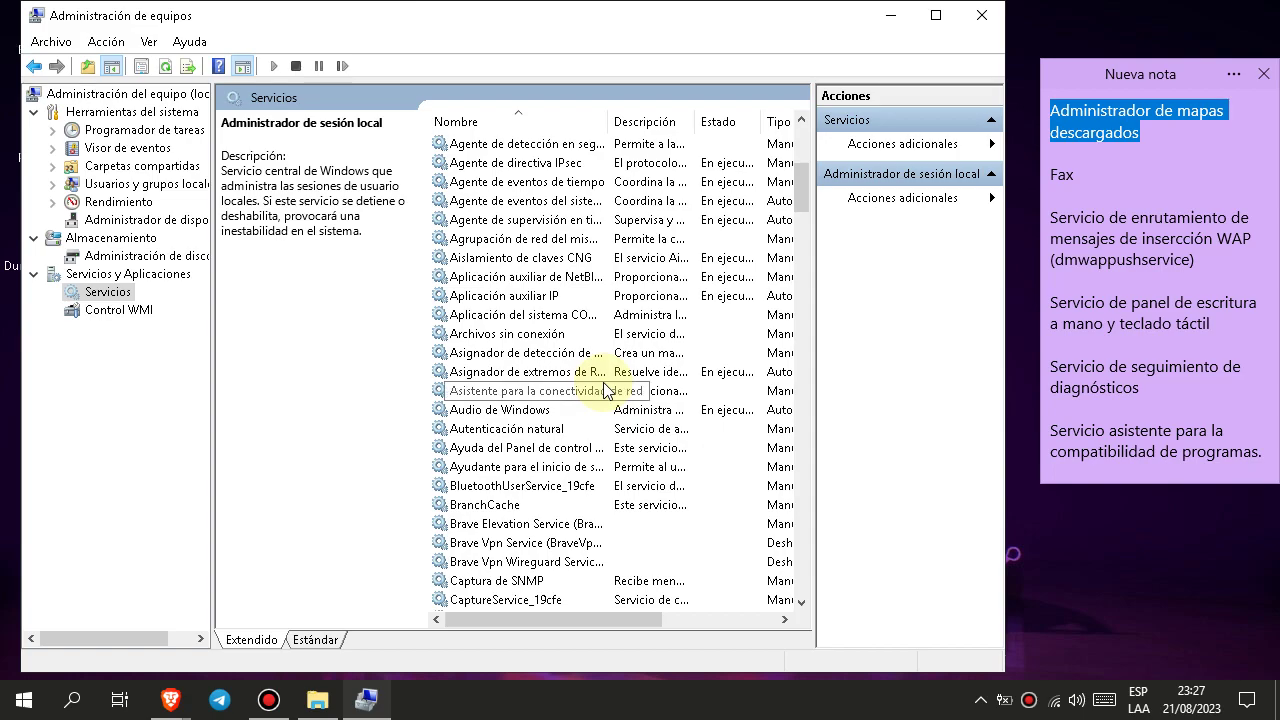
scroll(604, 390, "up", 10)
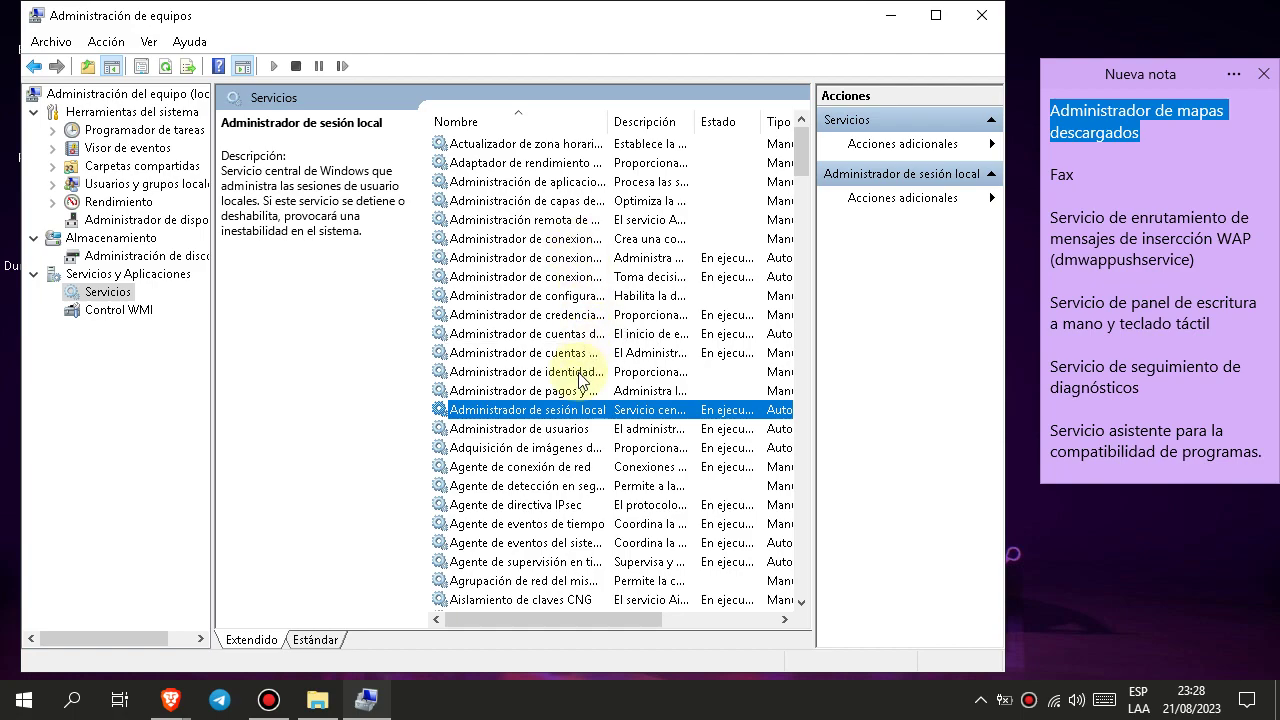
Highlight Fax in the sticky note, locate the Fax service in the list and open its properties
double_click(1061, 175)
scroll(643, 316, "down", 17)
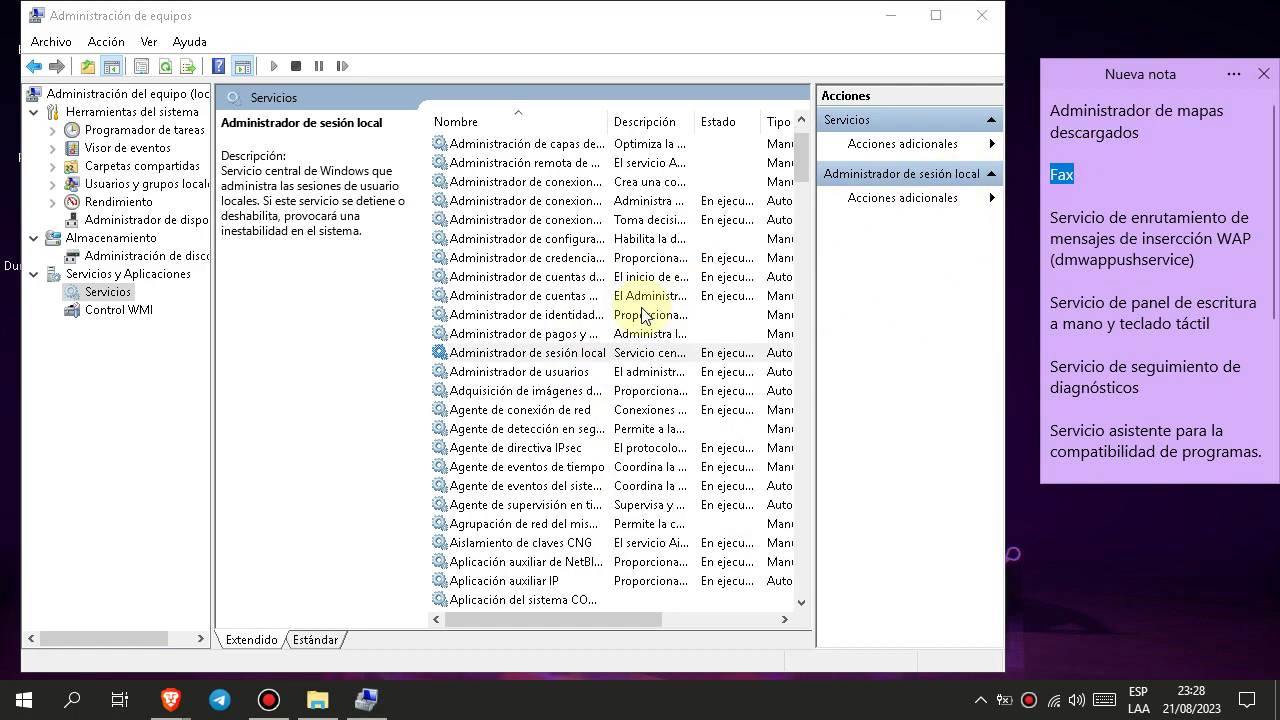
scroll(643, 316, "down", 9)
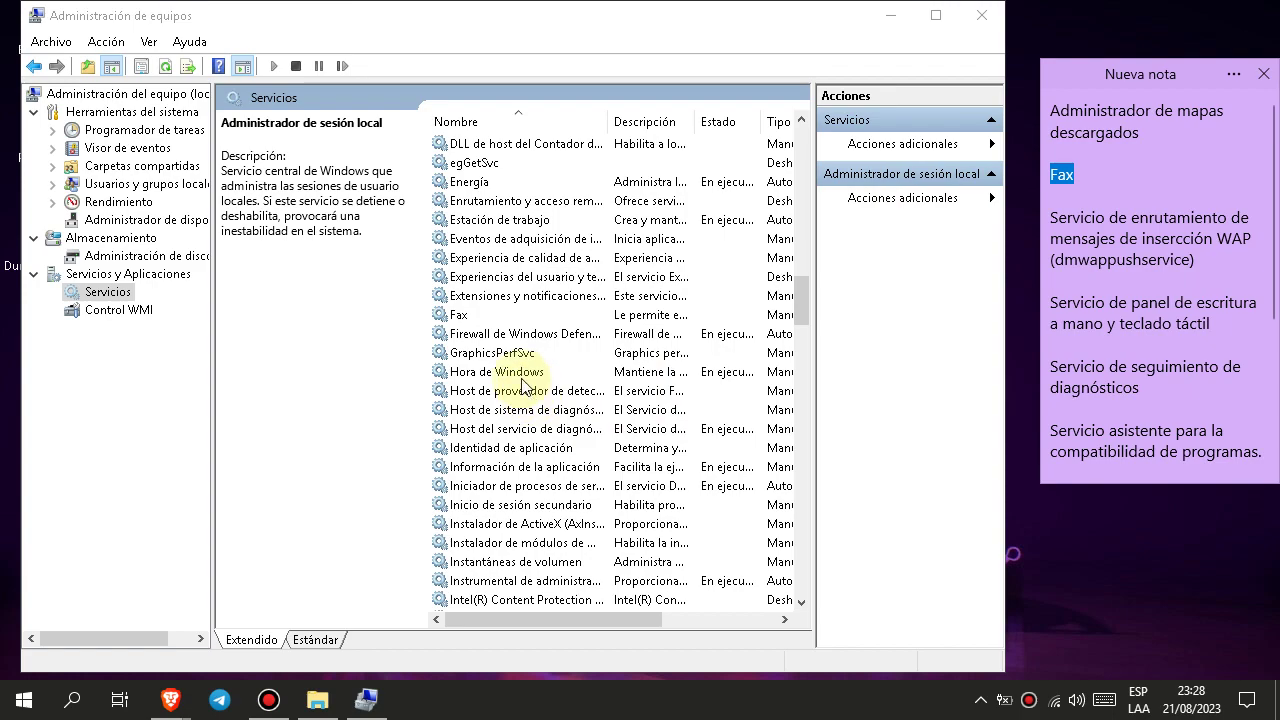
left_click(516, 316)
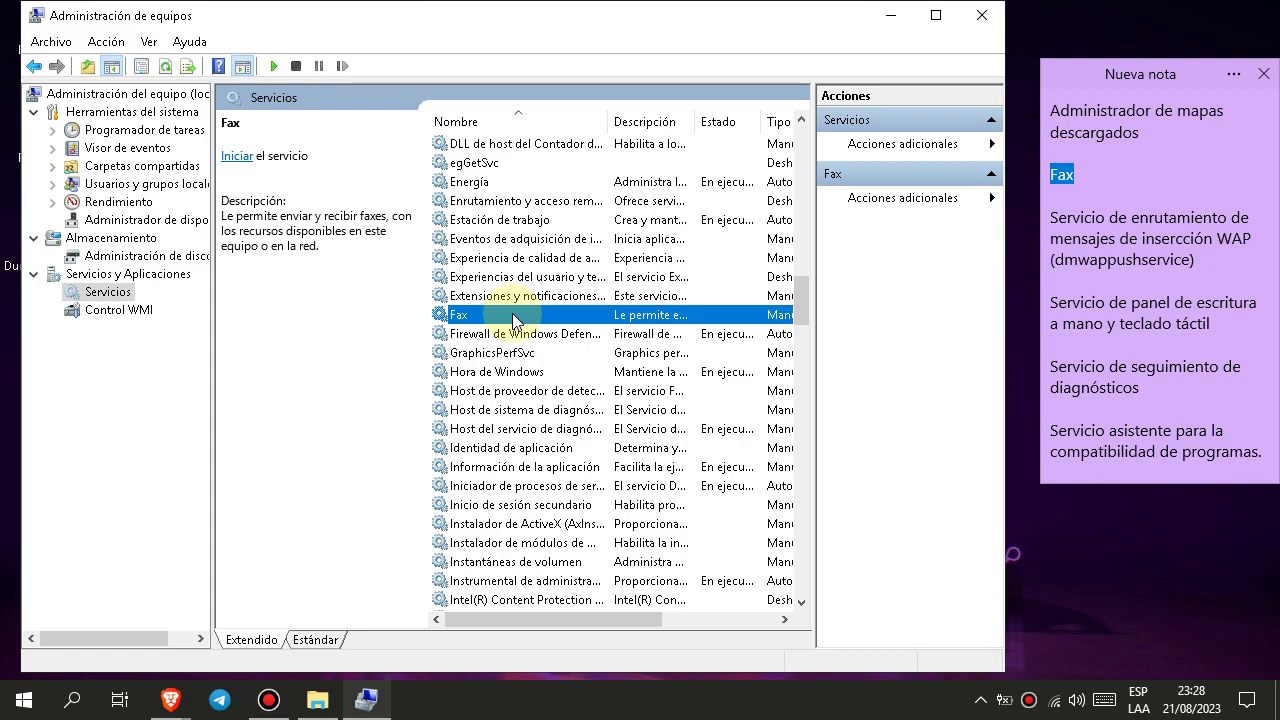
right_click(513, 318)
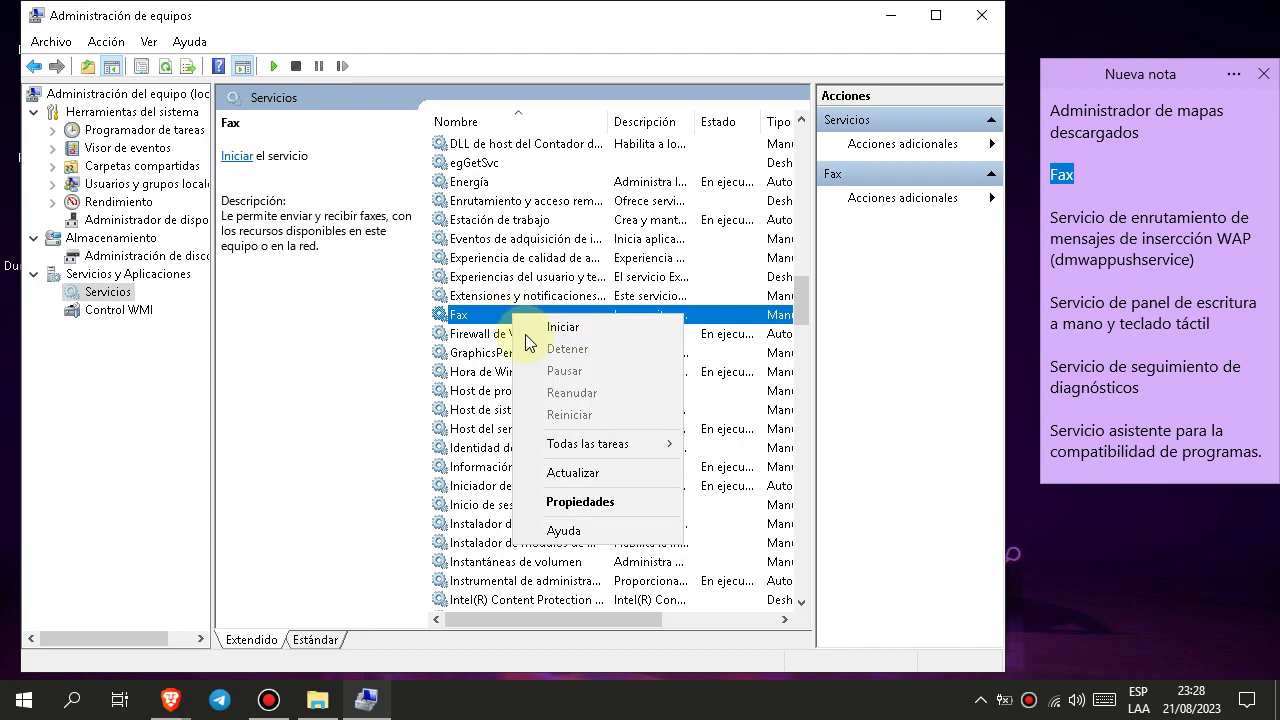
left_click(579, 498)
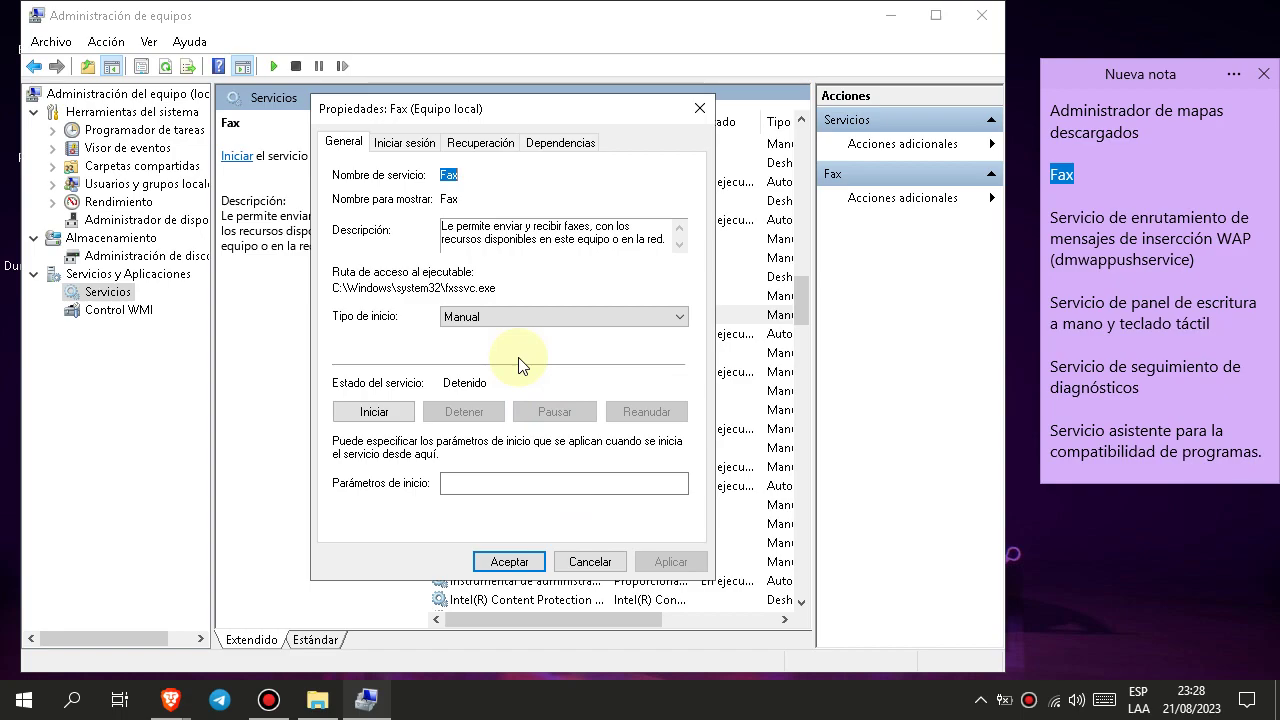
Set the Fax service's startup type to Deshabilitado, apply the change and close its properties
left_click(487, 318)
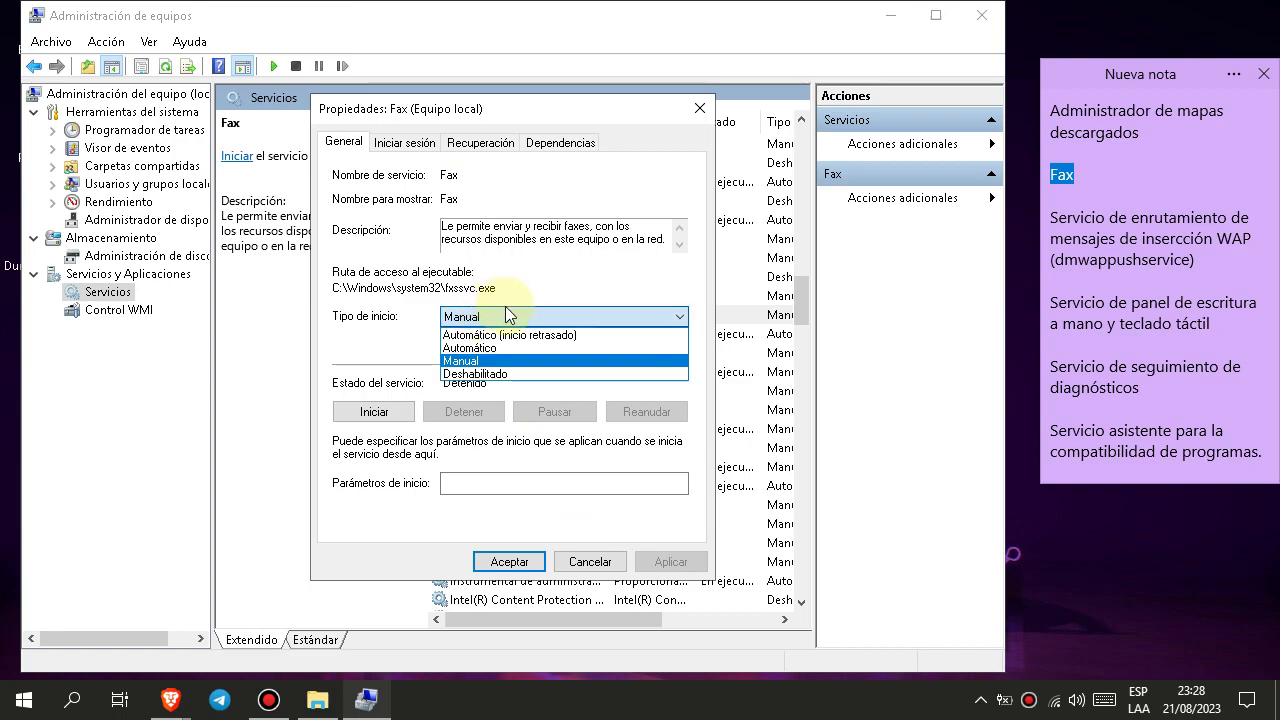
left_click(362, 333)
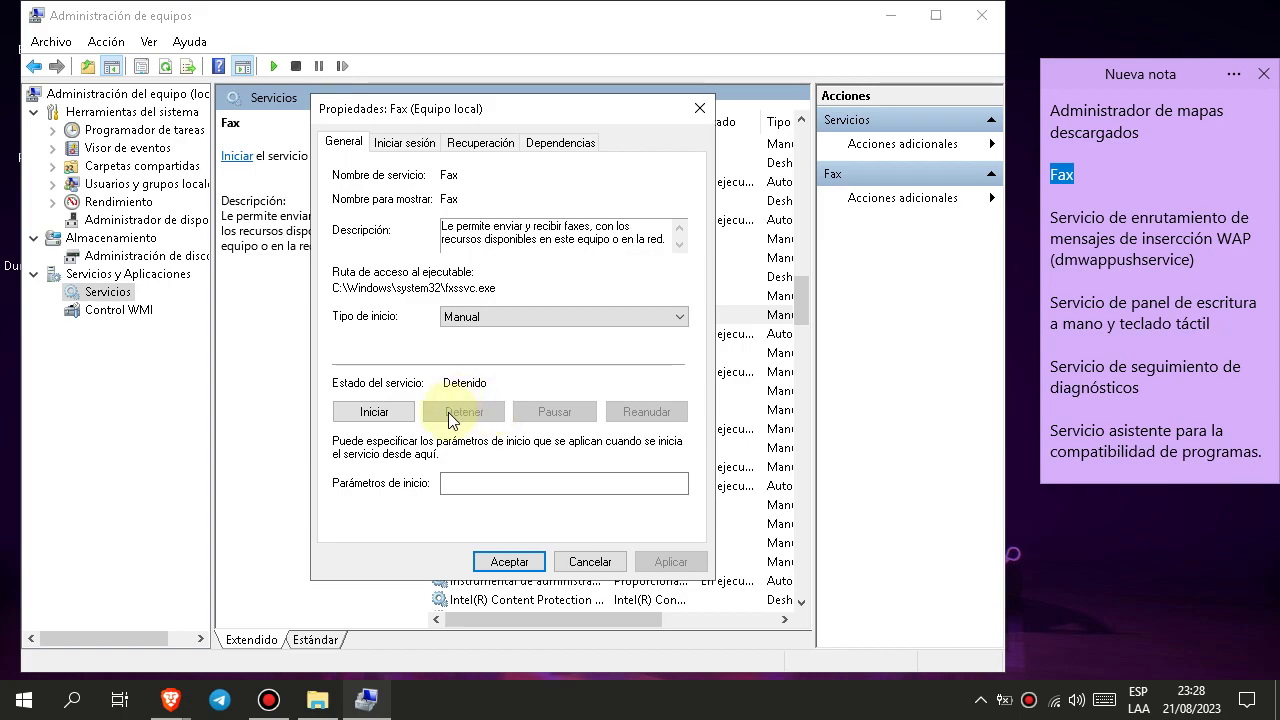
left_click(485, 318)
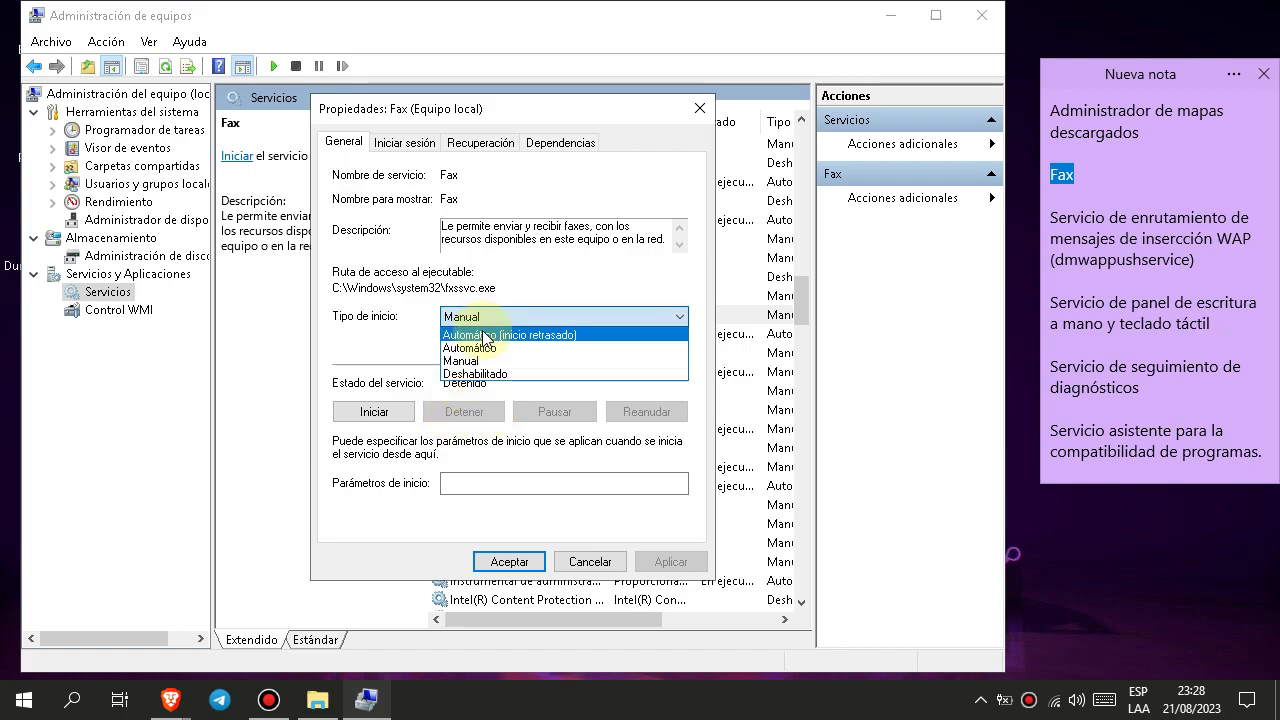
left_click(485, 377)
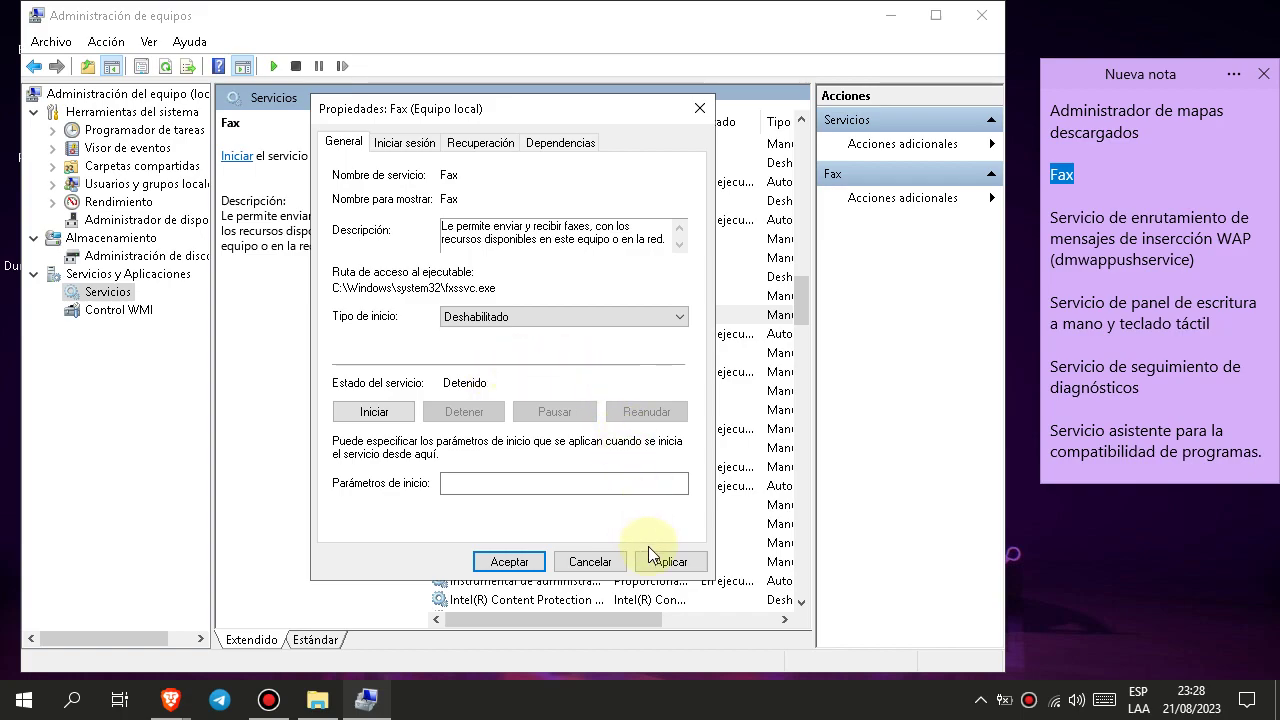
left_click(470, 317)
left_click(476, 374)
left_click(660, 561)
left_click(509, 561)
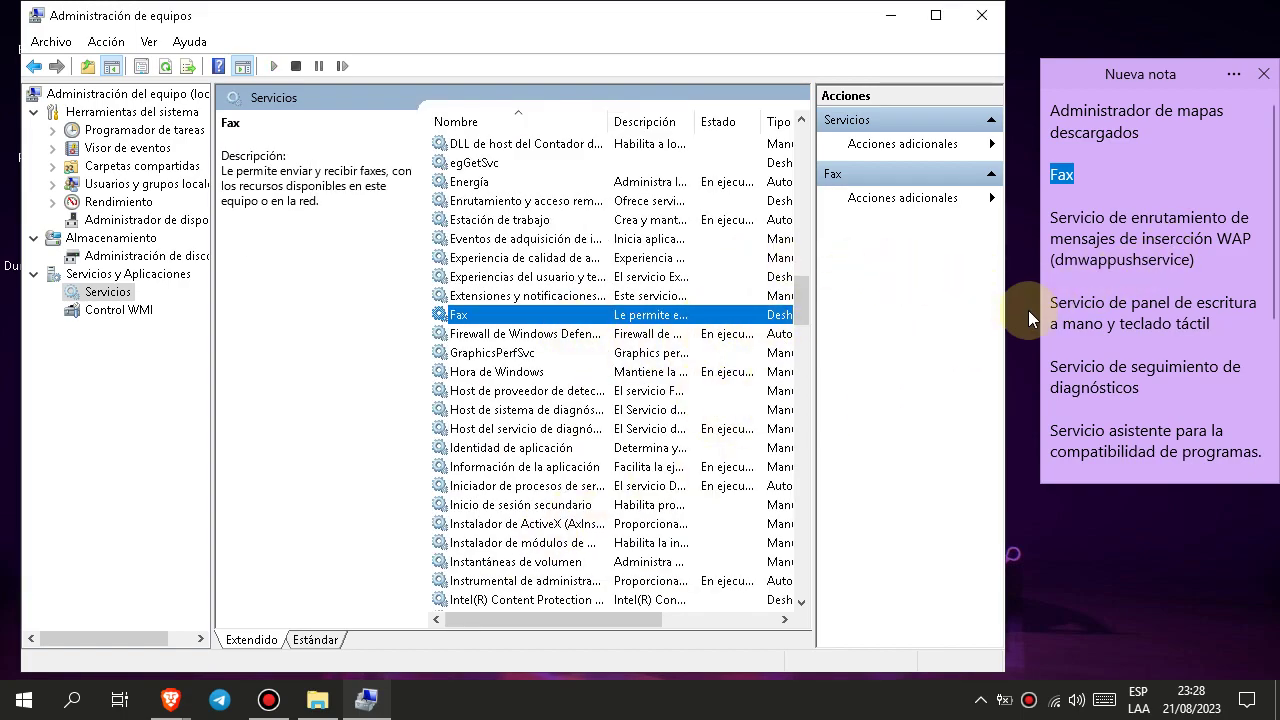
Locate the WAP push message routing service (dmwappushservice), check the startup type in its properties, and close them without changes
left_click_drag(1052, 220, 1208, 272)
left_click(1168, 237)
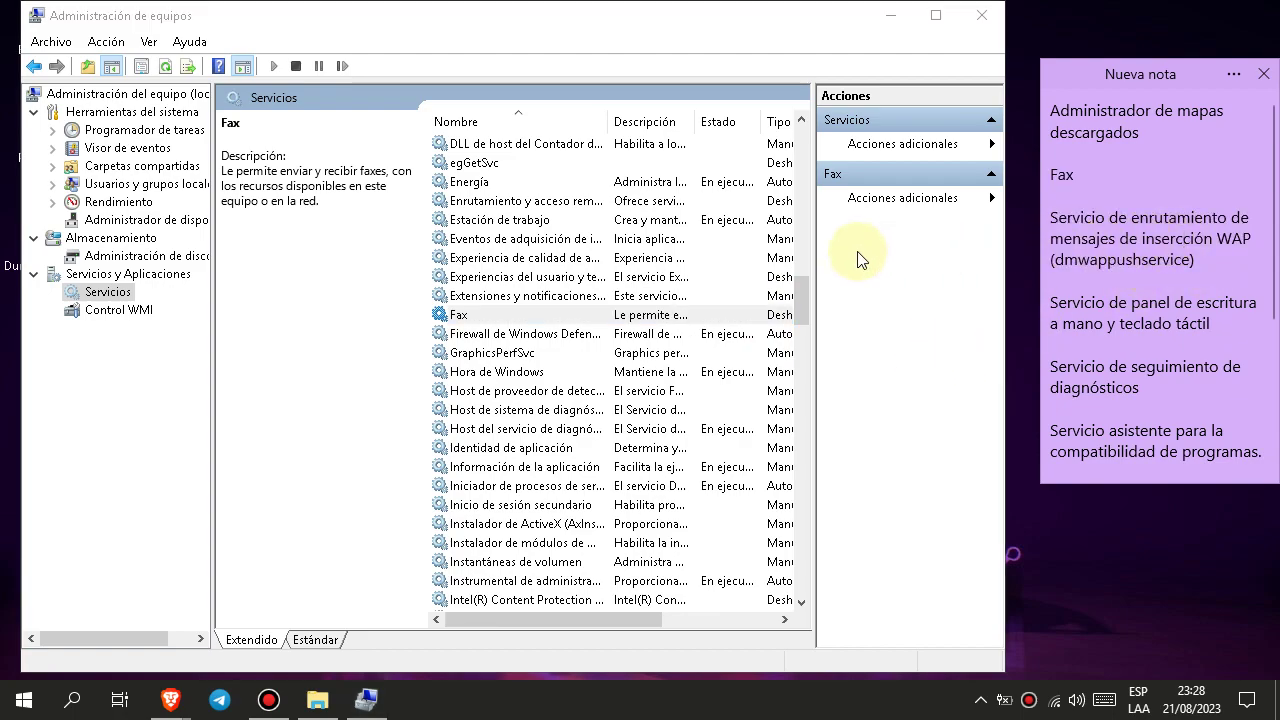
left_click_drag(803, 282, 782, 413)
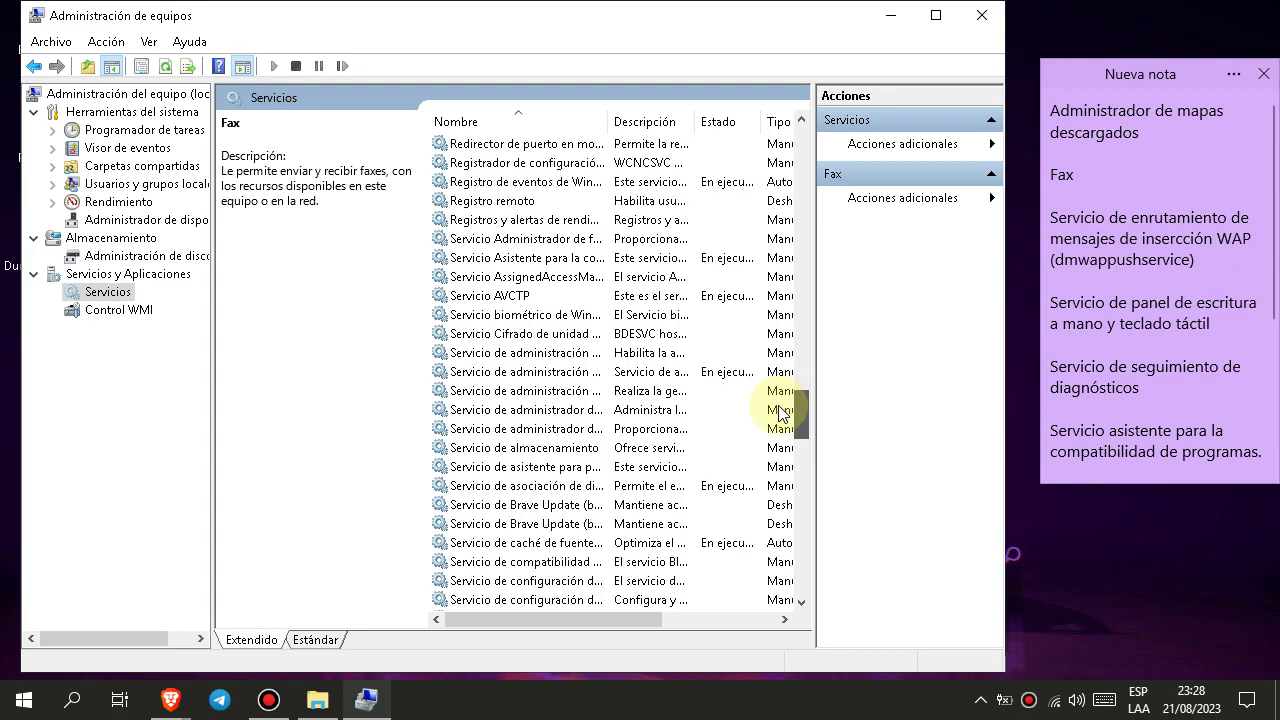
scroll(560, 371, "down", 6)
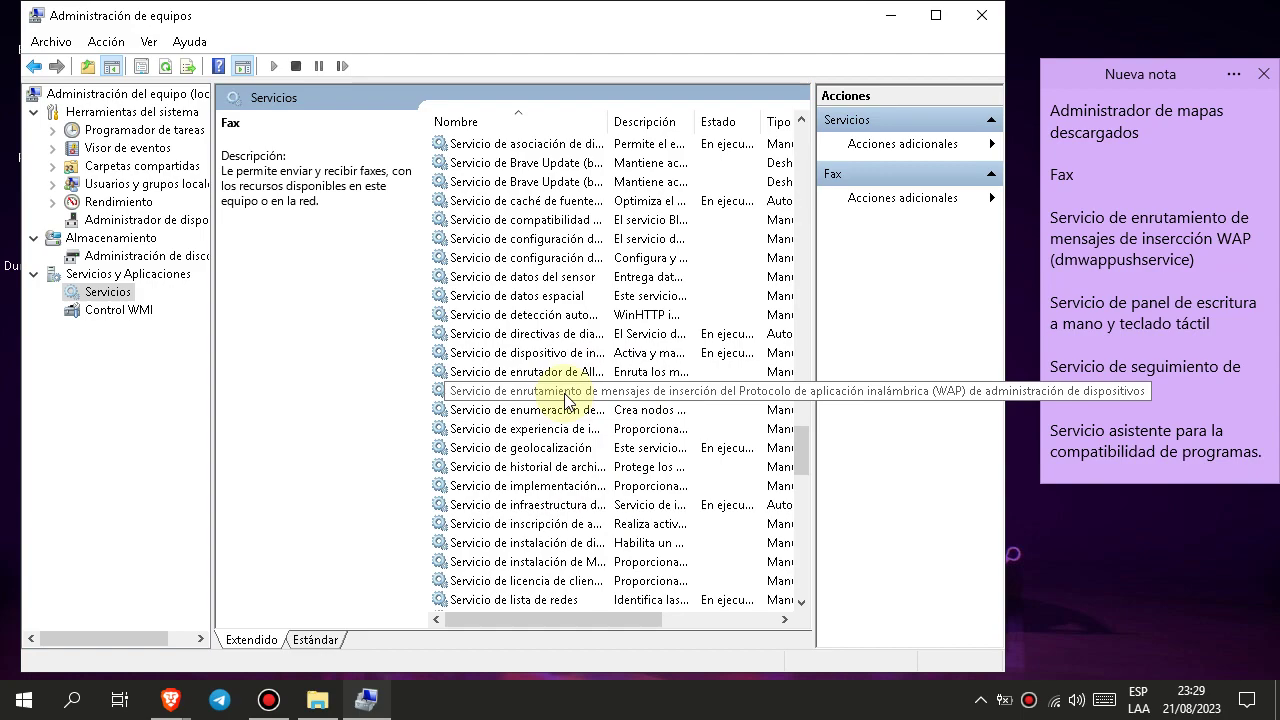
left_click(565, 399)
right_click(565, 399)
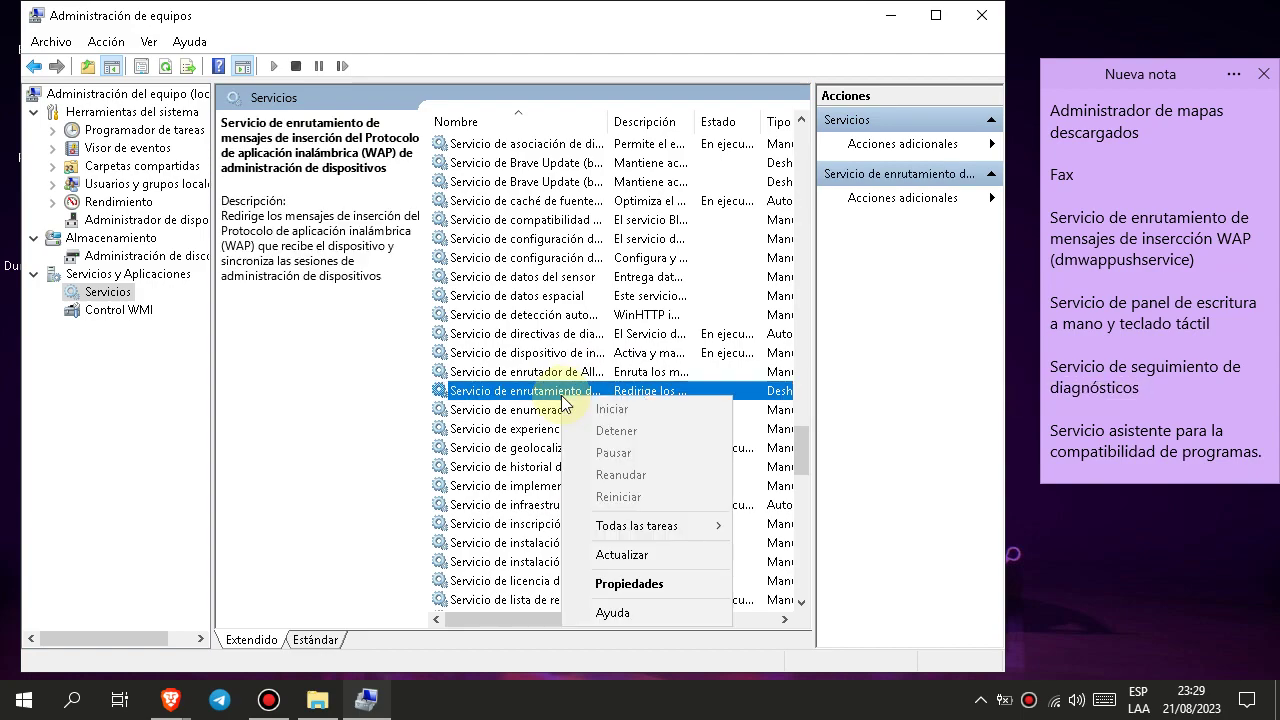
left_click(629, 583)
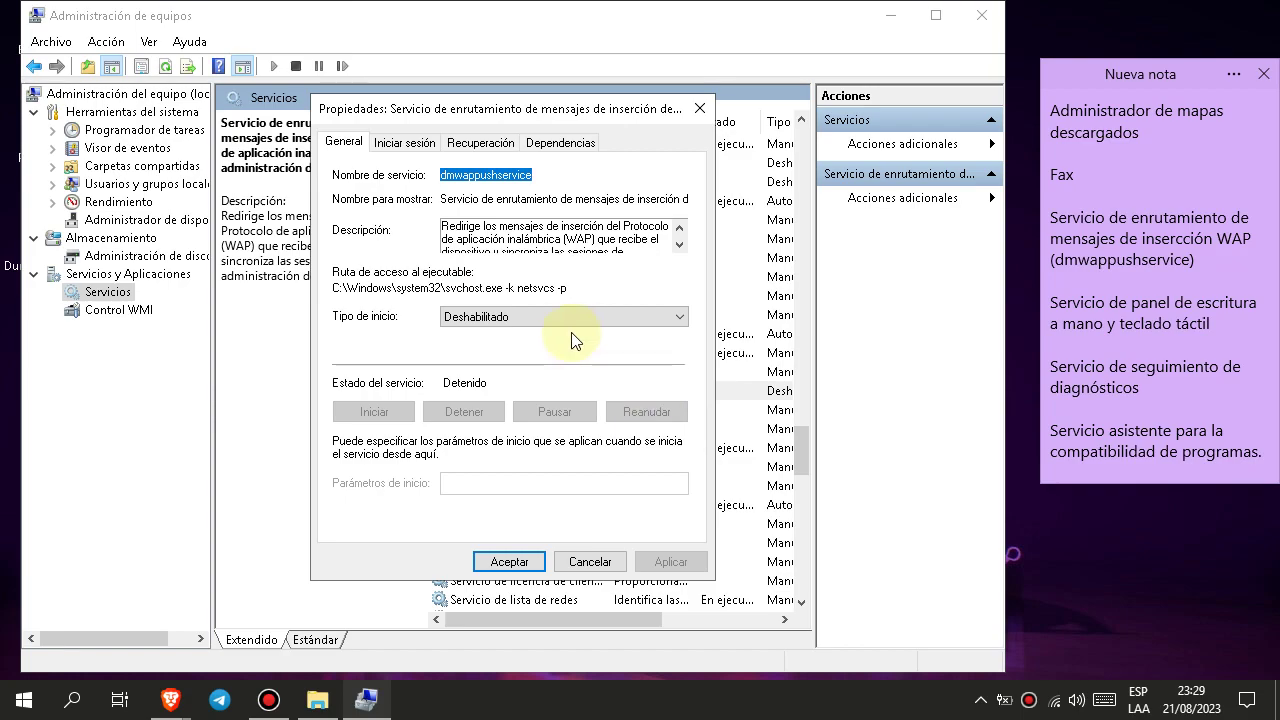
left_click(590, 561)
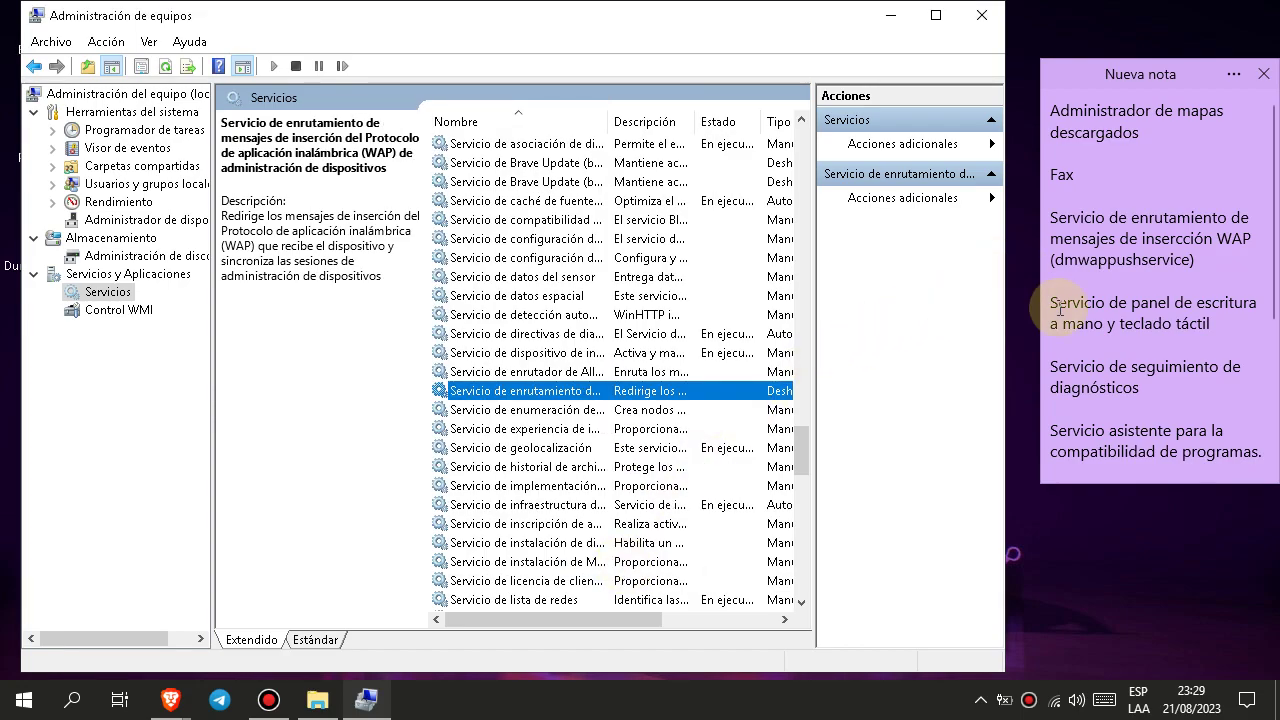
Locate the Servicio de Panel de escritura a mano y teclado táctil from the note and view its properties without changing them
left_click_drag(1050, 302, 1214, 324)
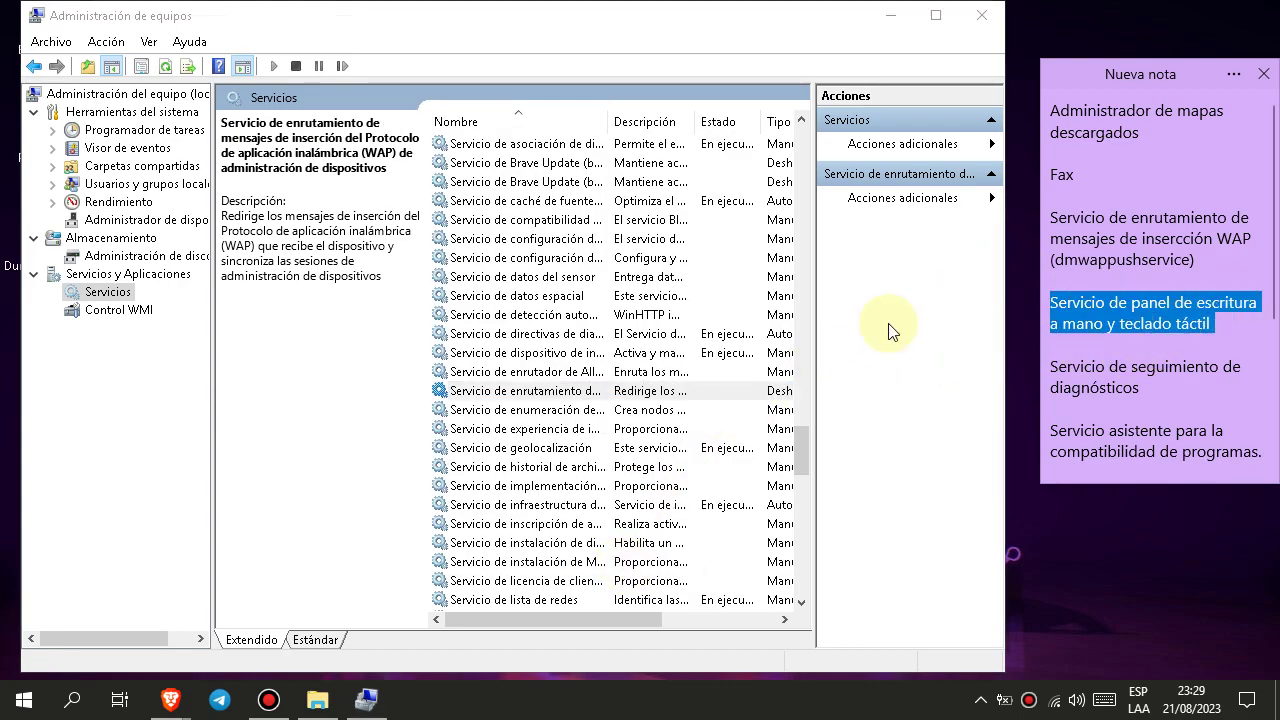
scroll(735, 332, "down", 2)
scroll(686, 356, "down", 2)
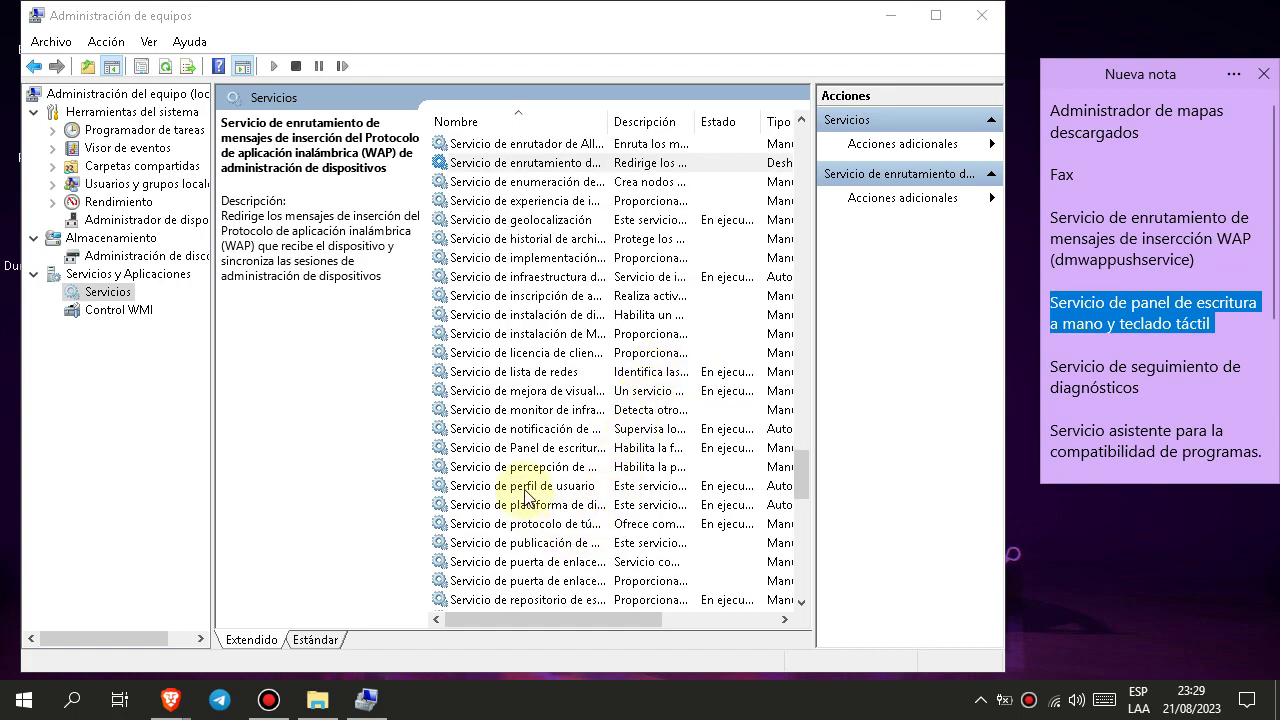
right_click(538, 452)
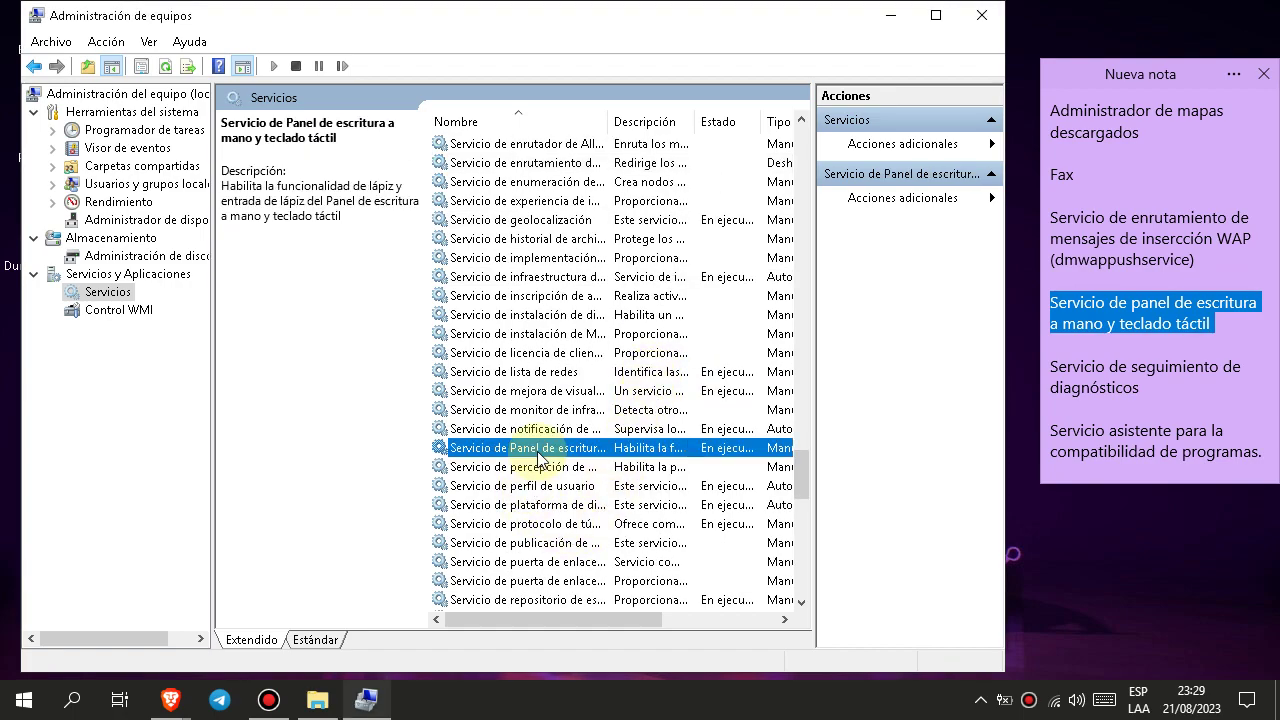
left_click(622, 407)
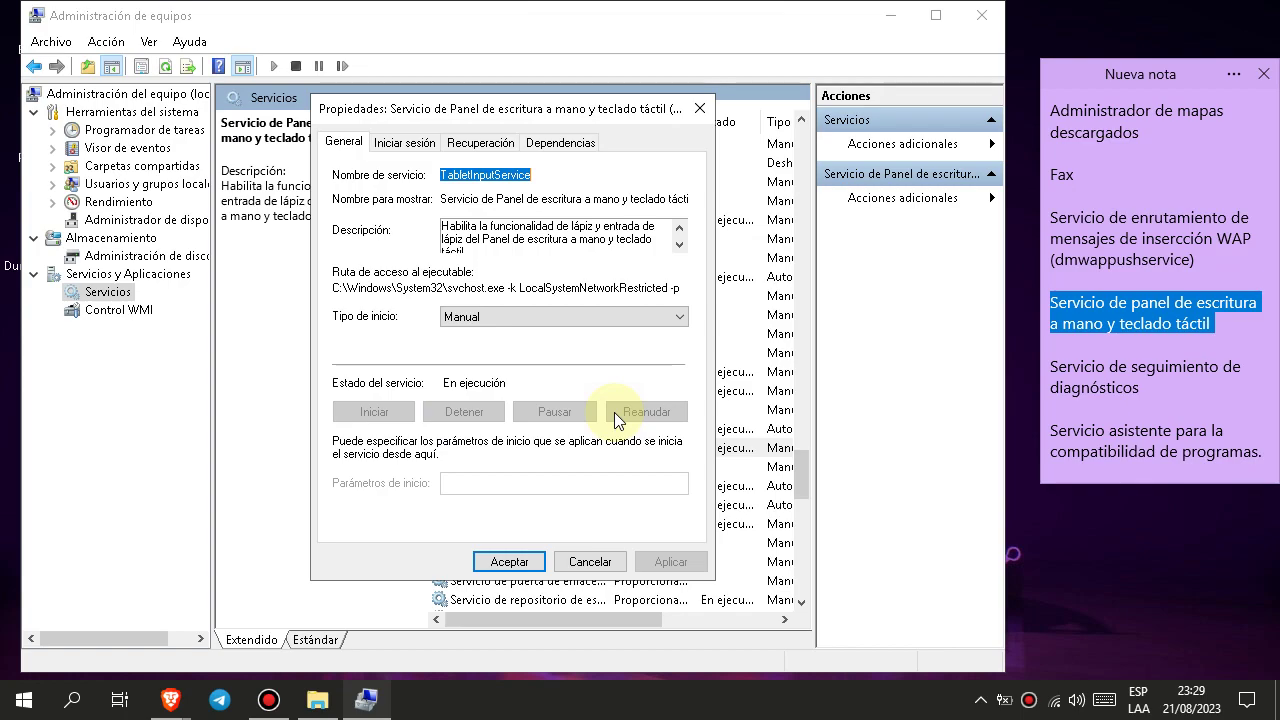
left_click(592, 562)
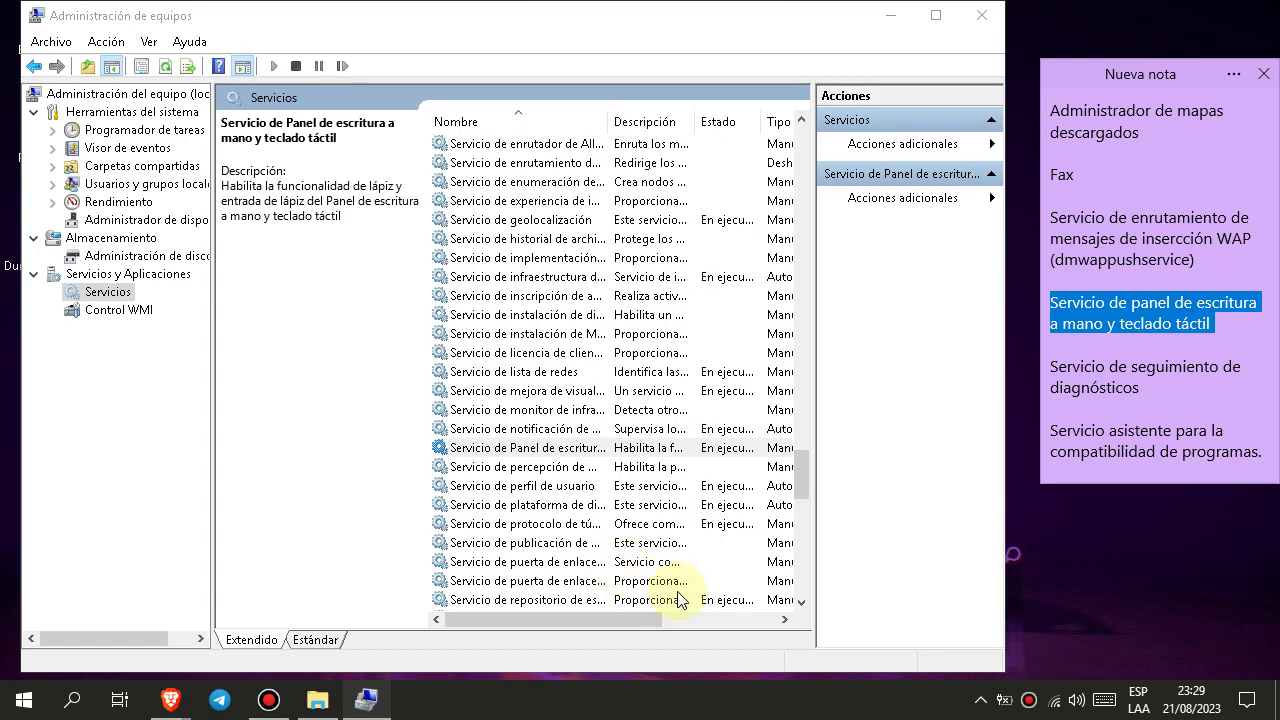
Reopen the properties of Servicio de Panel de escritura a mano y teclado táctil, set its startup type to Deshabilitado and apply
left_click_drag(590, 619, 642, 616)
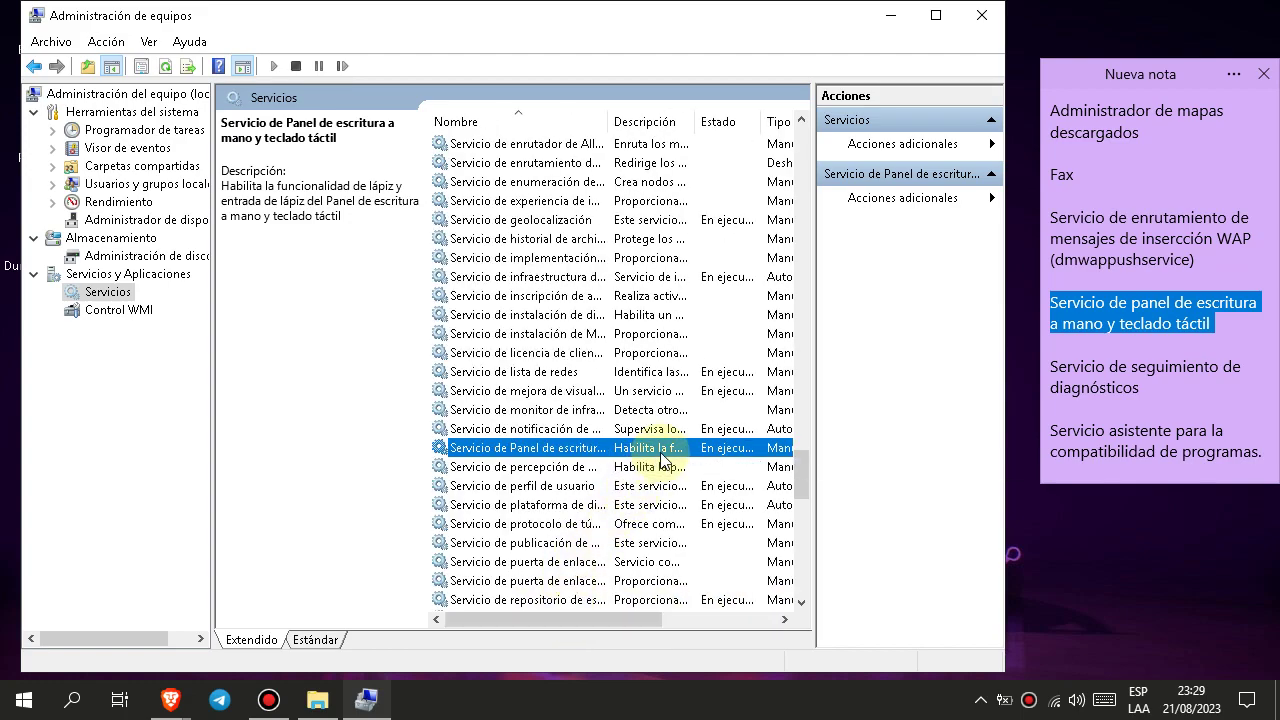
right_click(742, 450)
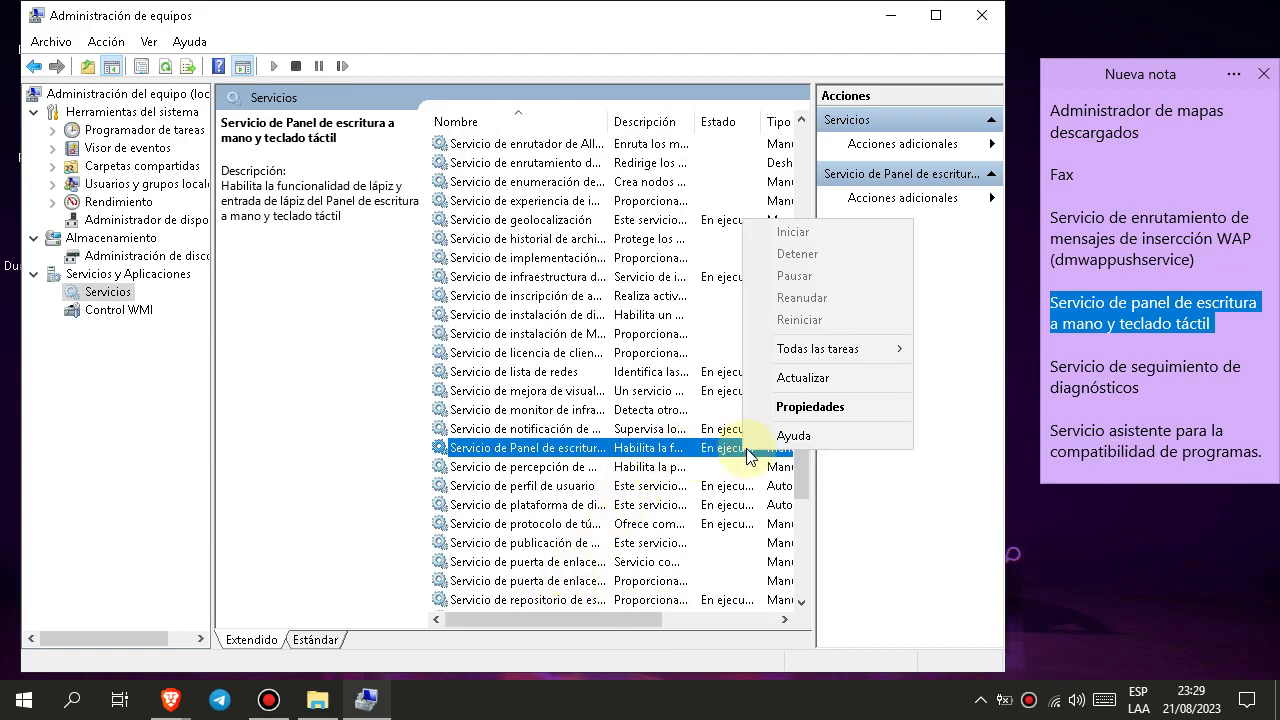
left_click(817, 408)
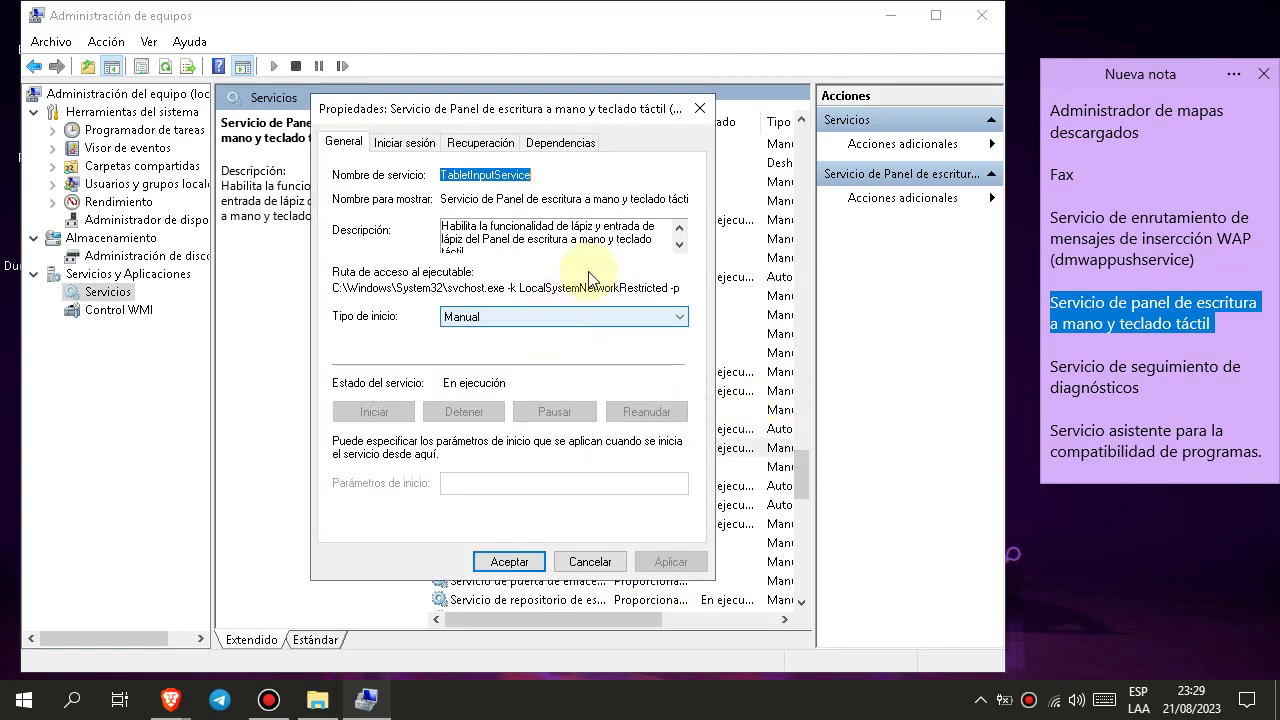
left_click_drag(590, 125, 404, 120)
left_click(320, 312)
left_click(316, 381)
left_click(378, 312)
left_click(300, 372)
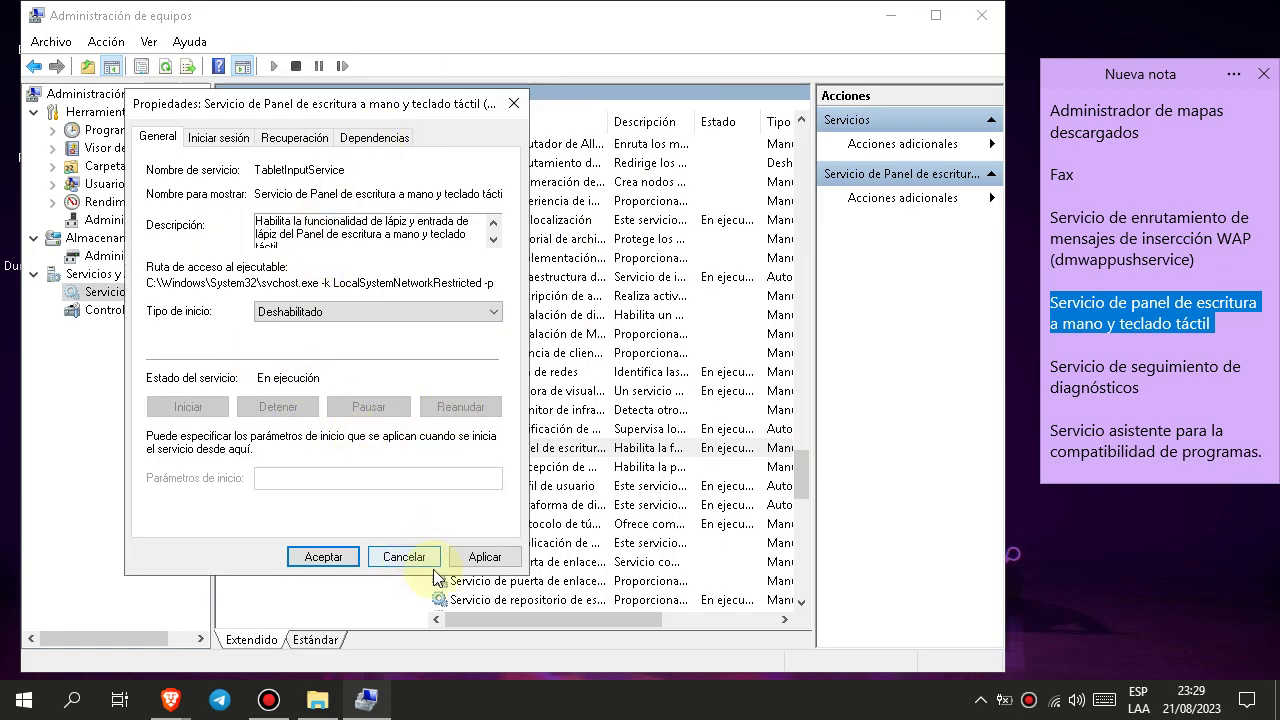
left_click(470, 560)
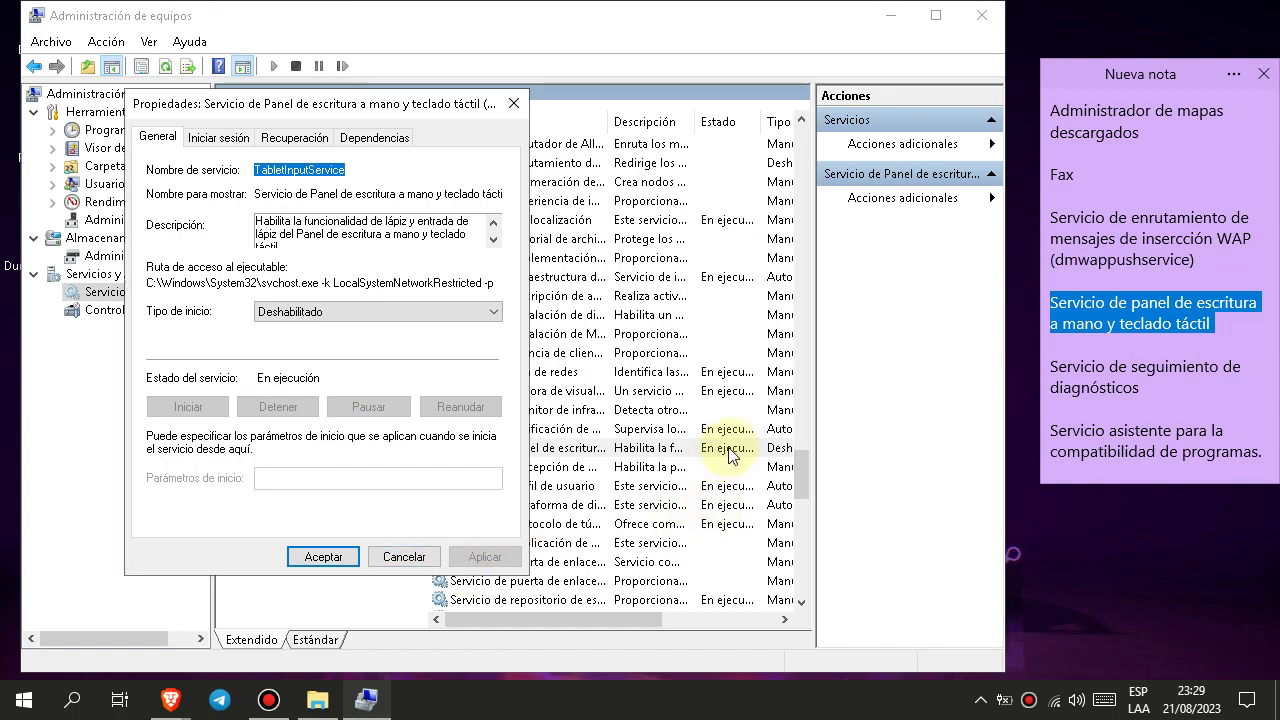
left_click(318, 562)
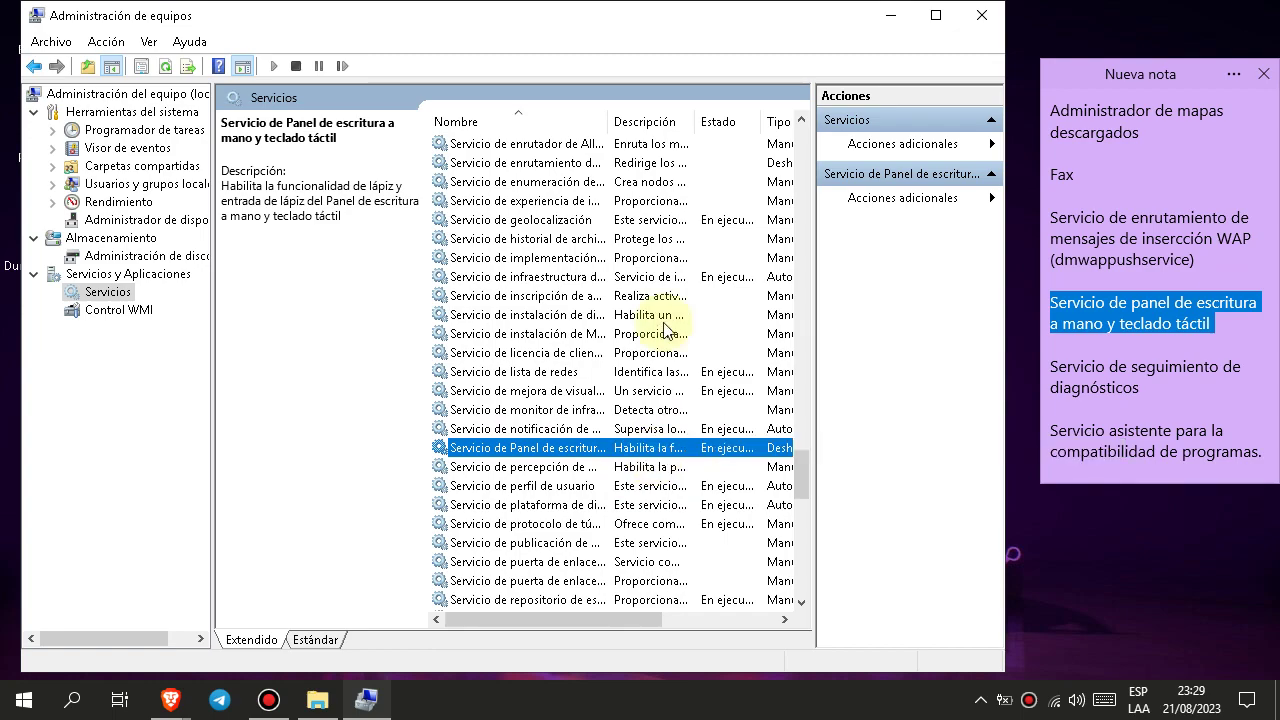
Highlight Servicio de seguimiento de diagnósticos in the note and search the services list for it
triple_click(1148, 400)
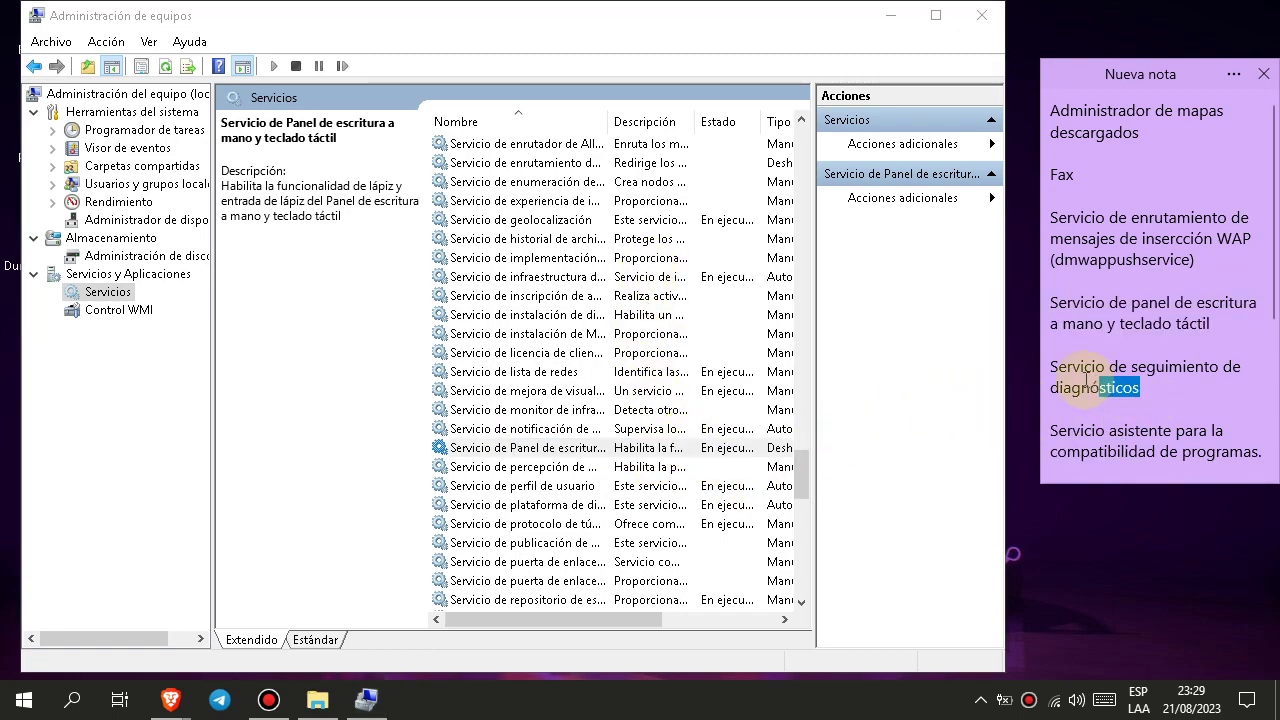
scroll(557, 428, "down", 2)
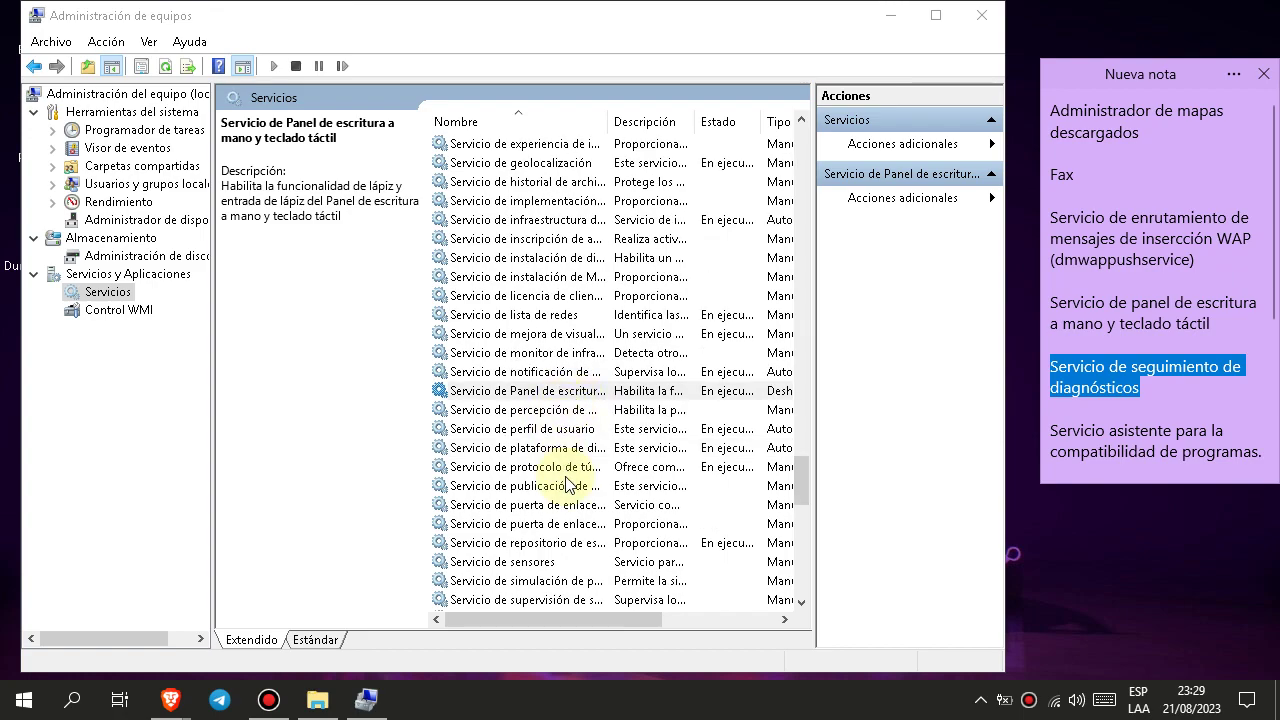
scroll(590, 543, "down", 2)
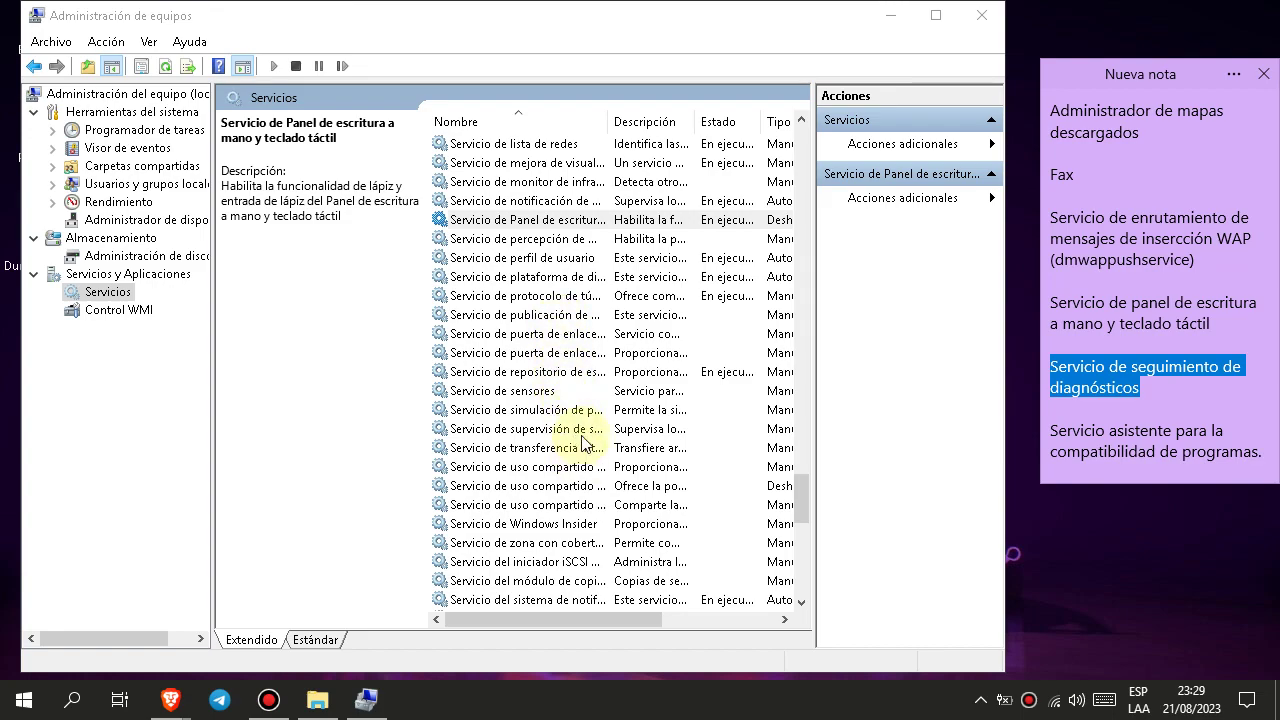
left_click(535, 410)
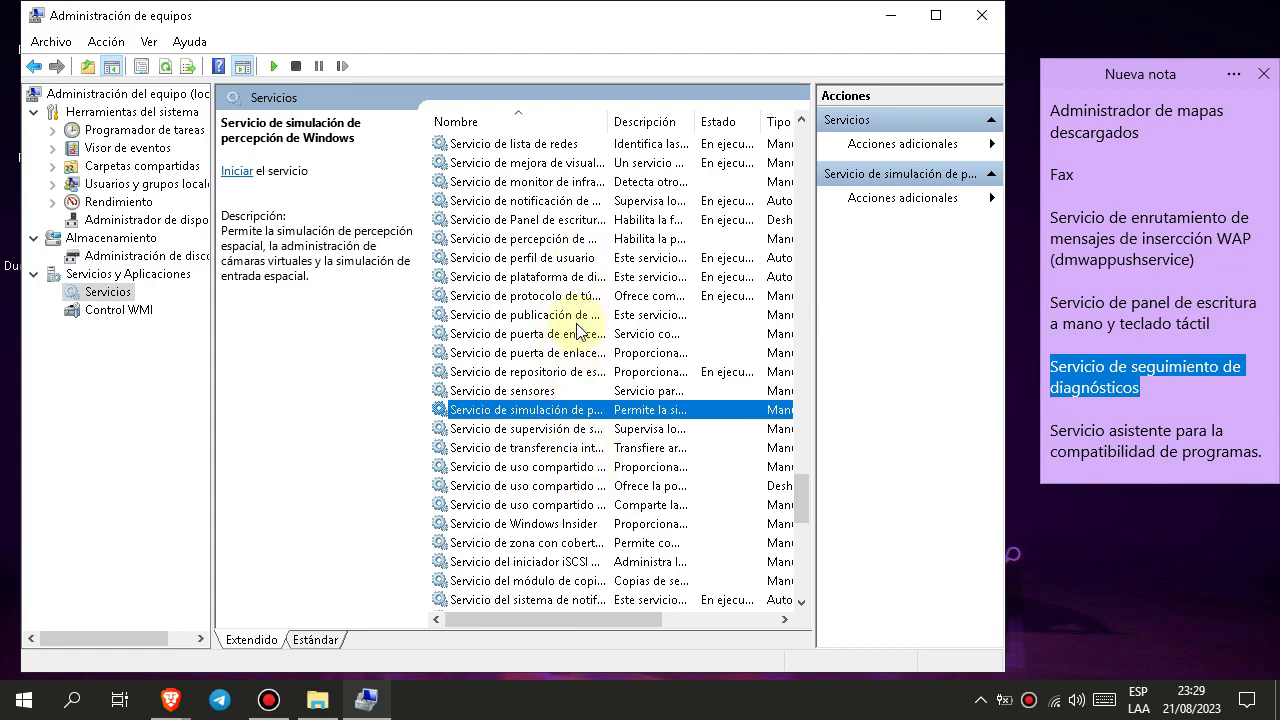
scroll(660, 400, "down", 2)
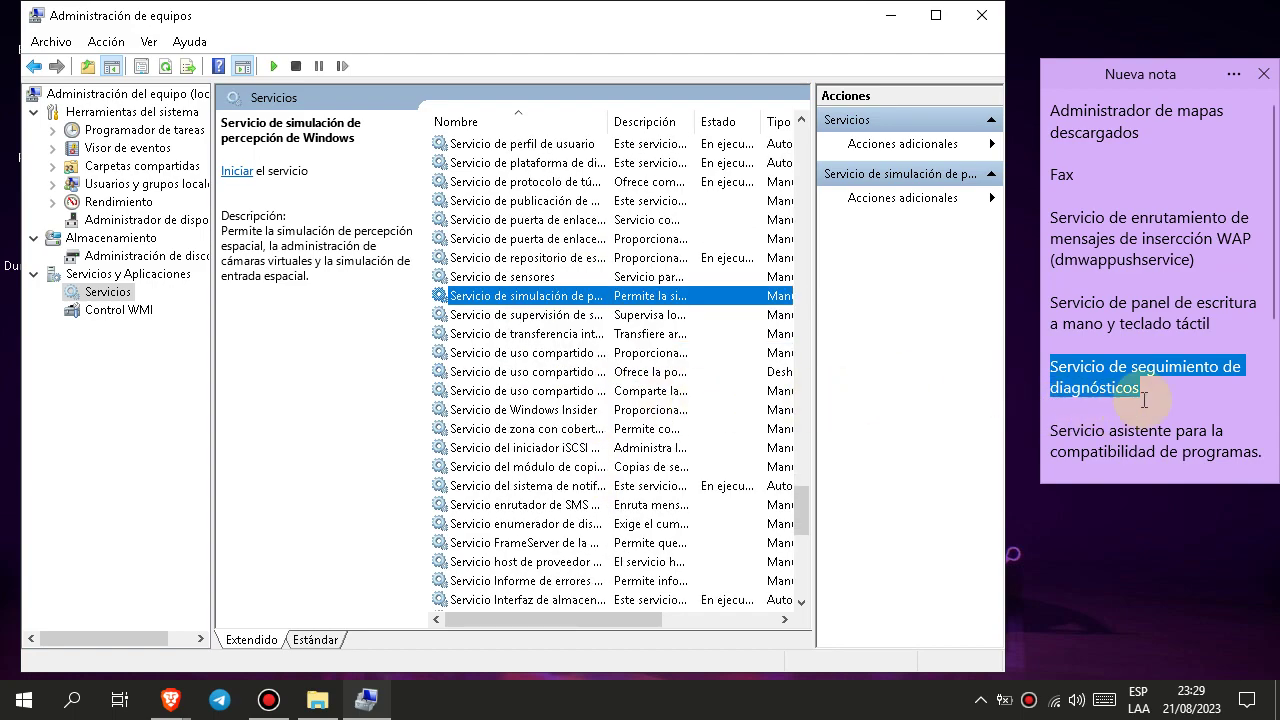
scroll(1105, 300, "down", 3)
Locate Servicio Asistente para la compatibilidad de programas, open its properties and stop the service
scroll(600, 328, "up", 15)
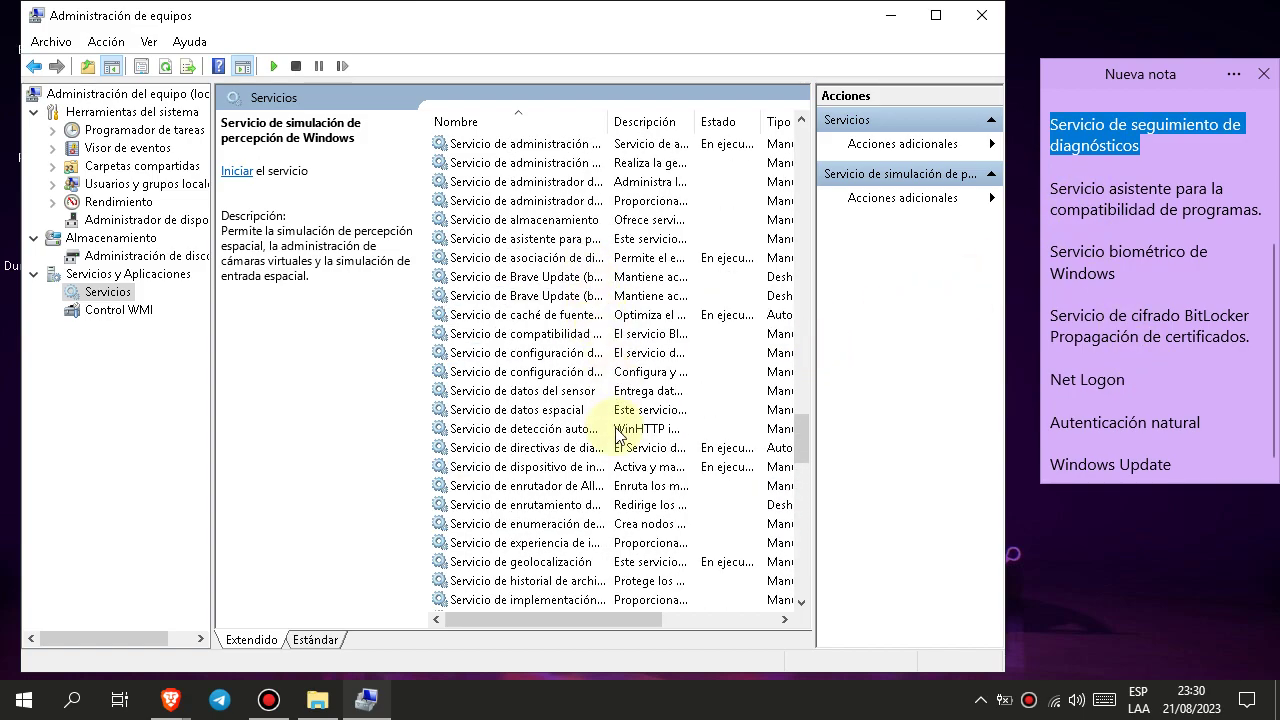
scroll(630, 390, "up", 2)
scroll(640, 378, "up", 3)
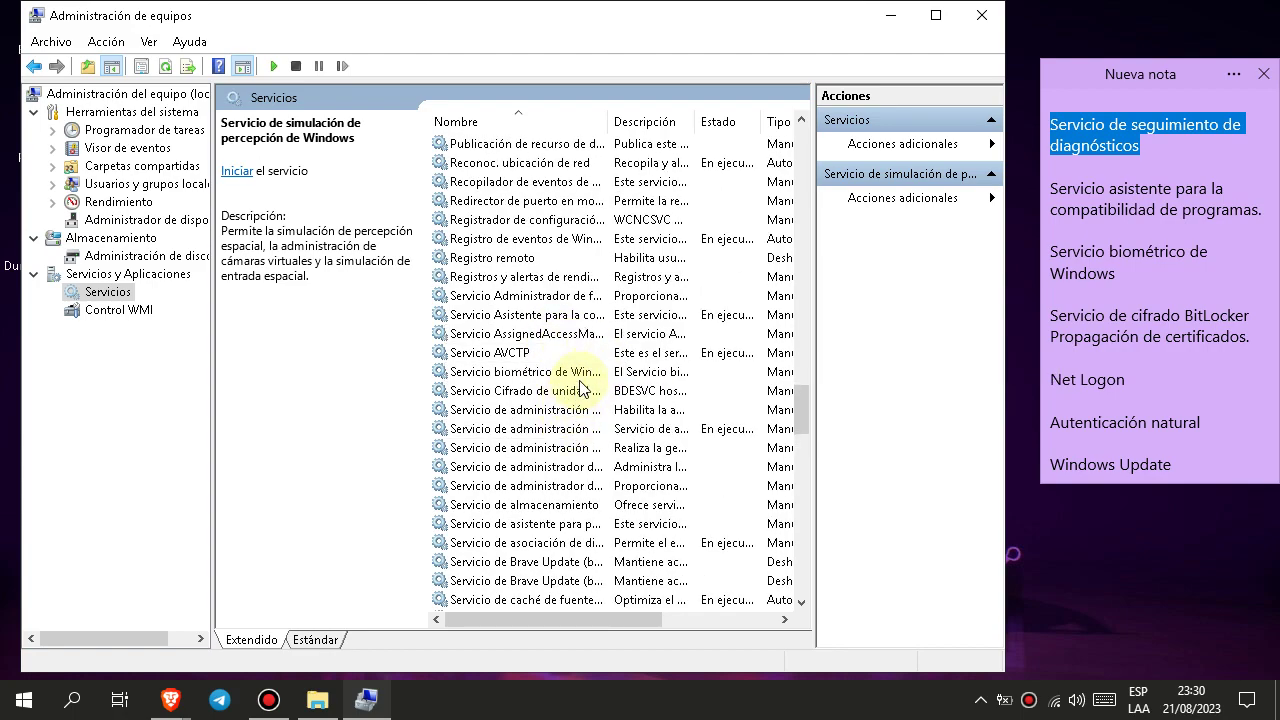
left_click(598, 315)
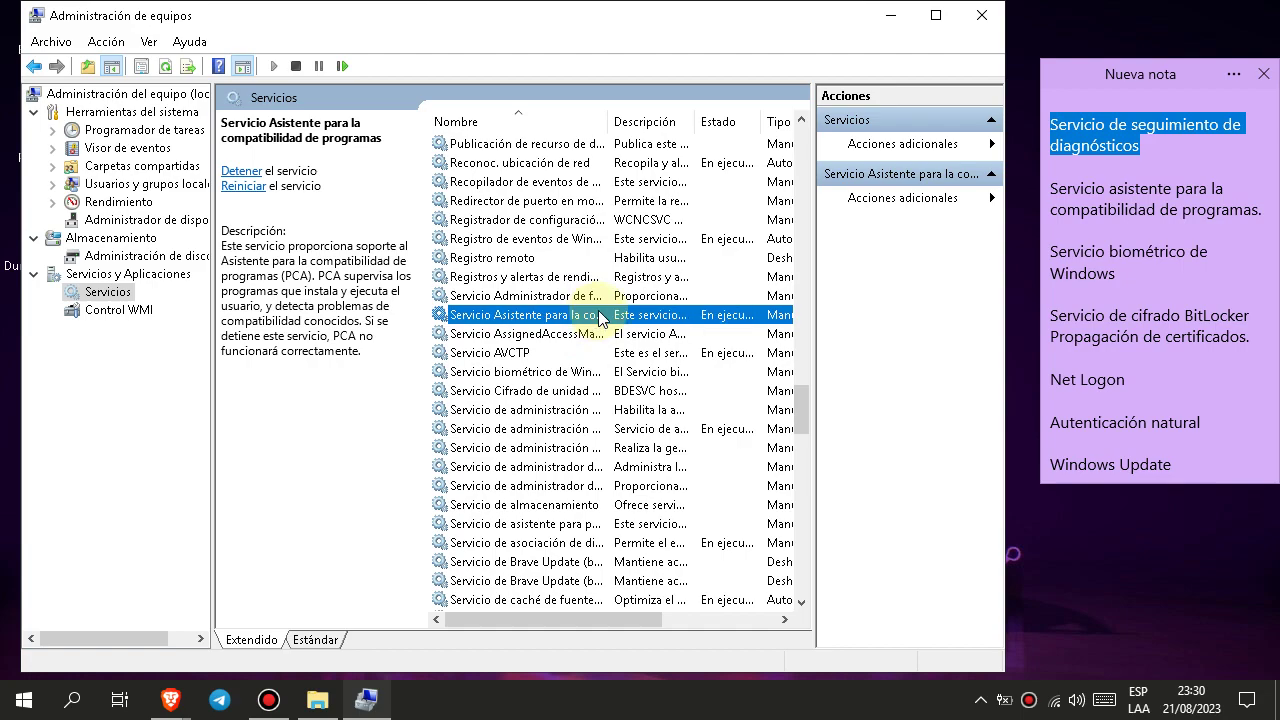
right_click(600, 315)
left_click(664, 495)
left_click(354, 314)
left_click(274, 405)
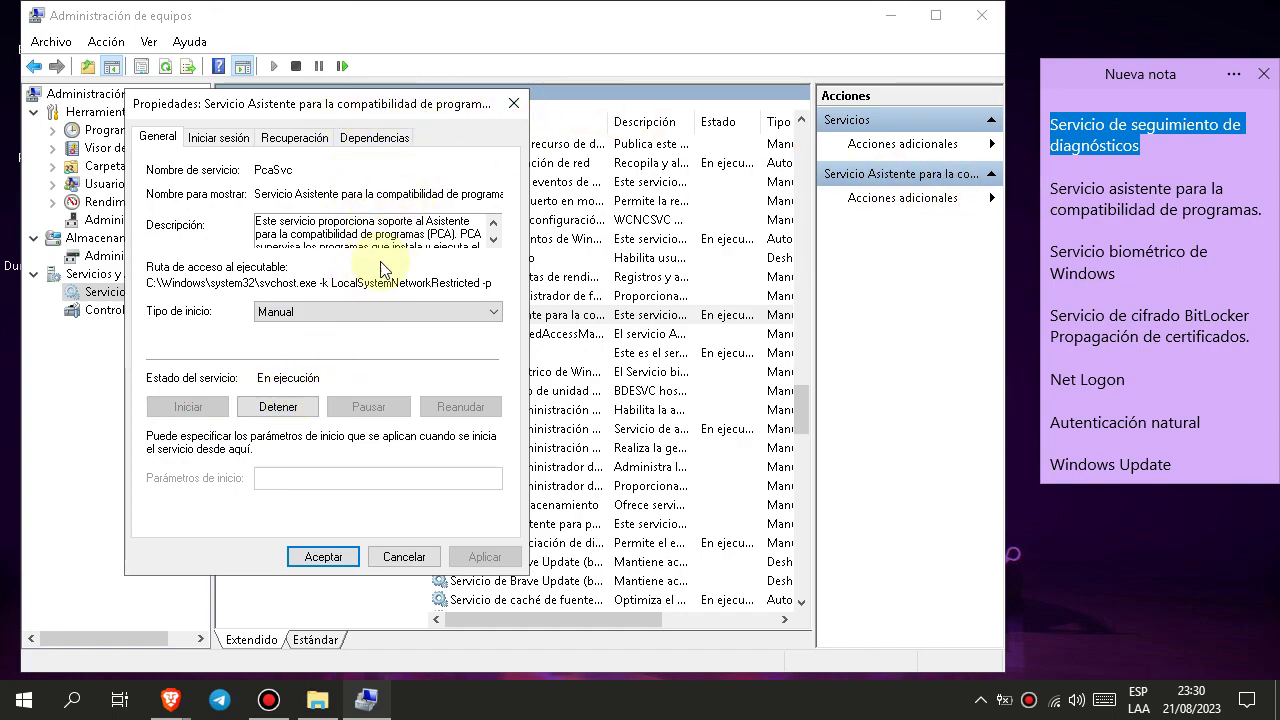
left_click(296, 408)
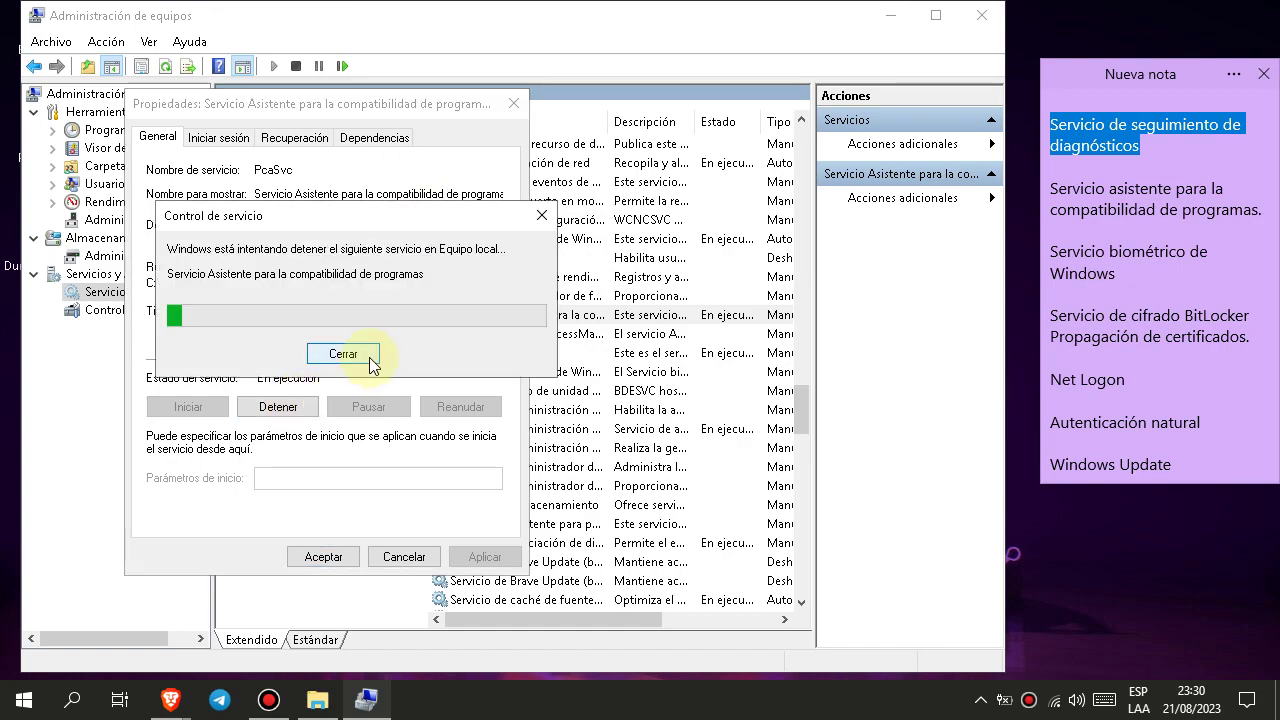
Set the startup type of Servicio Asistente para la compatibilidad de programas to Deshabilitado, apply it and close the properties
left_click(353, 313)
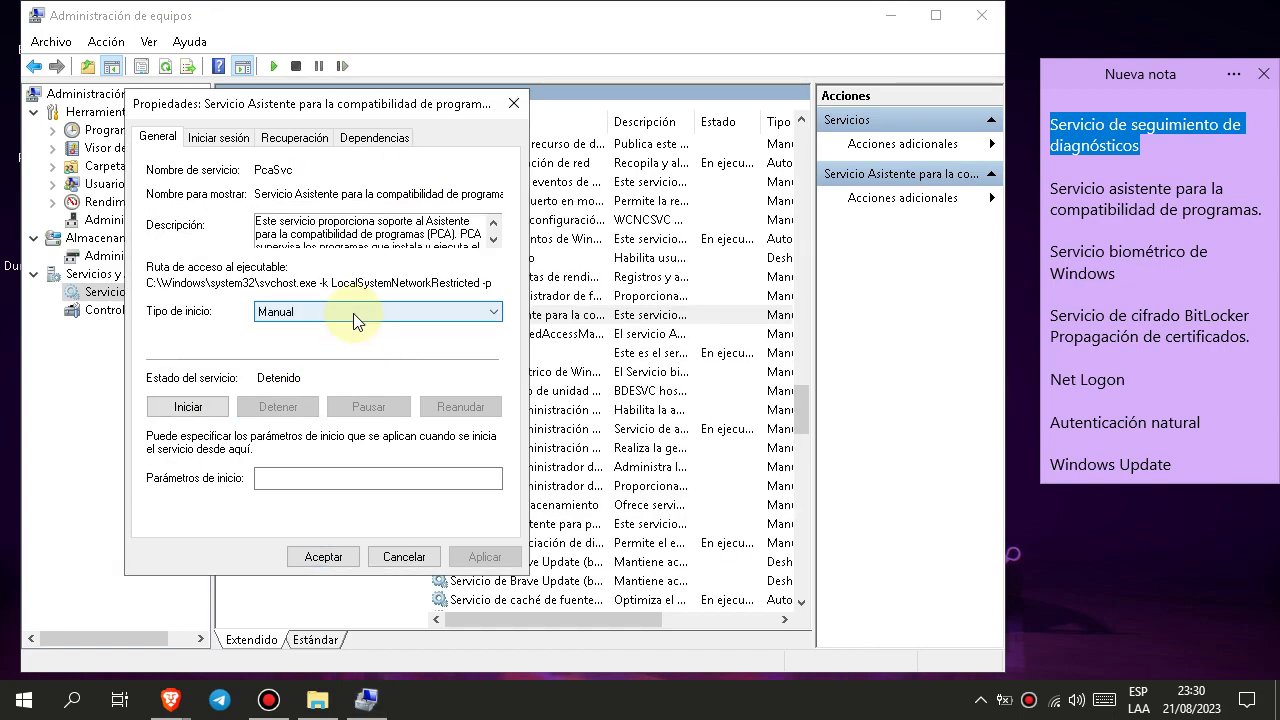
left_click(342, 366)
left_click(484, 557)
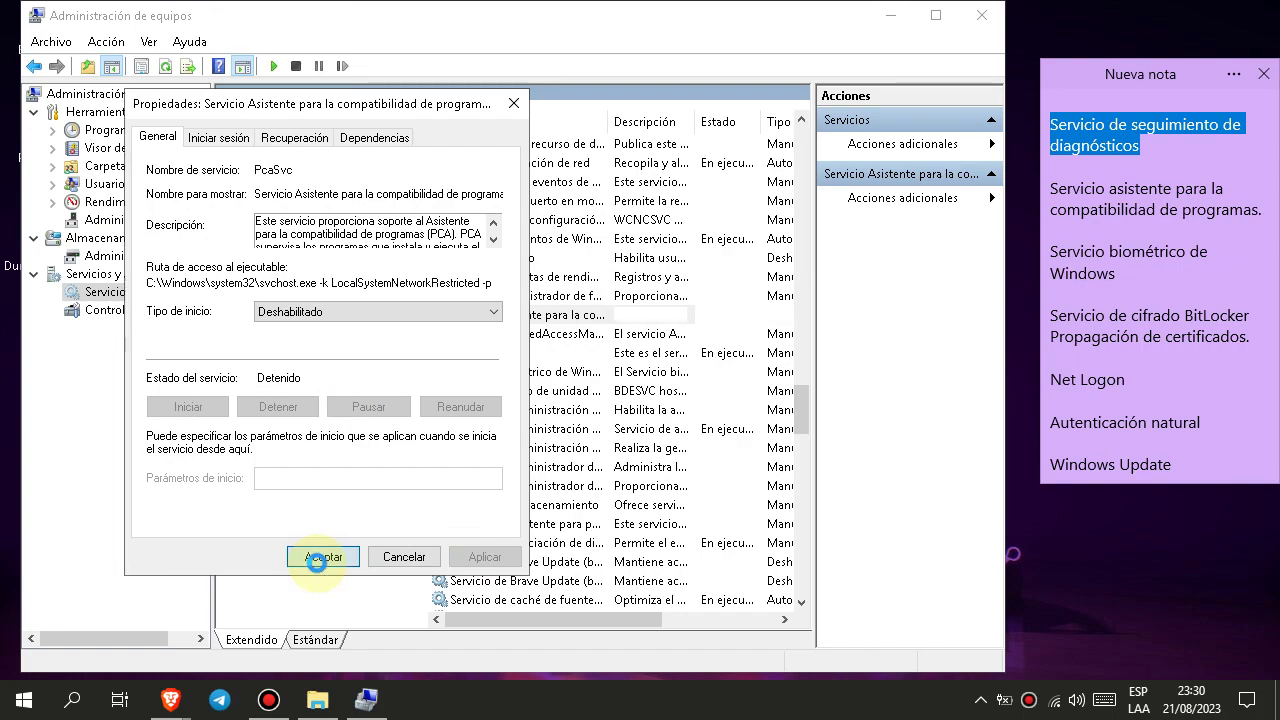
left_click(323, 557)
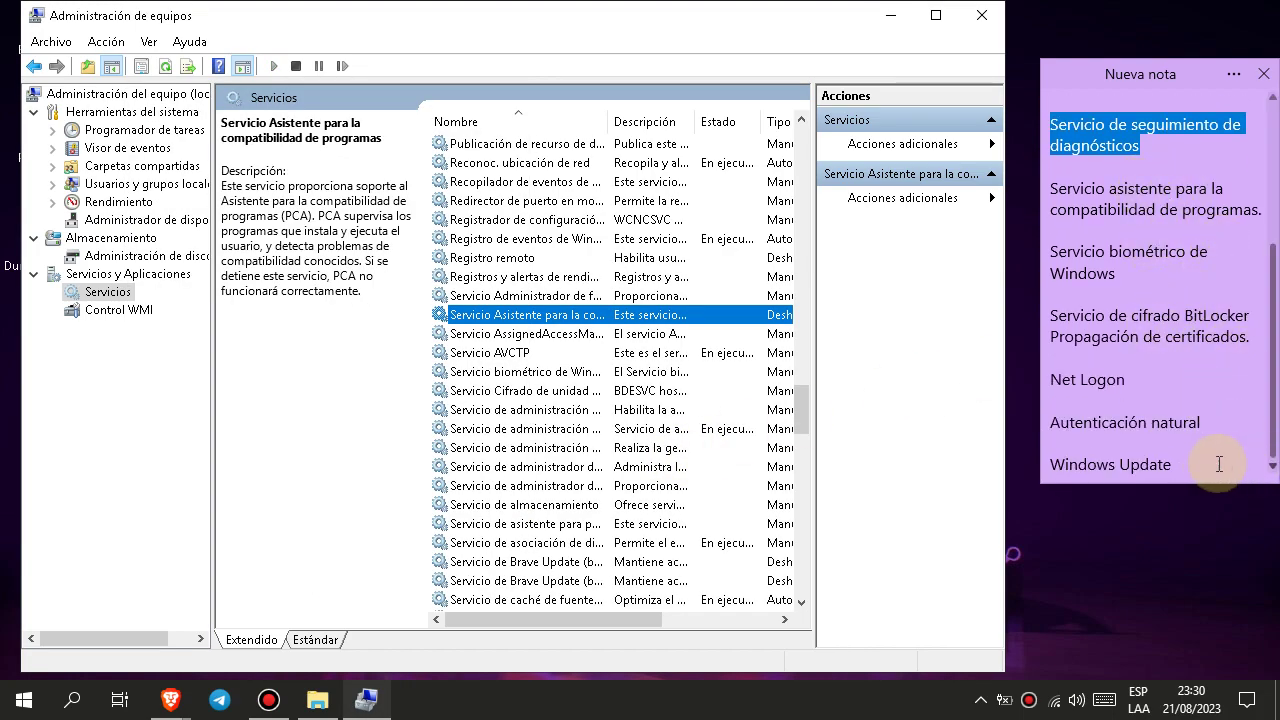
Locate the Windows Update service, set its startup type to Deshabilitado, apply the change and close its properties
left_click_drag(798, 411, 809, 598)
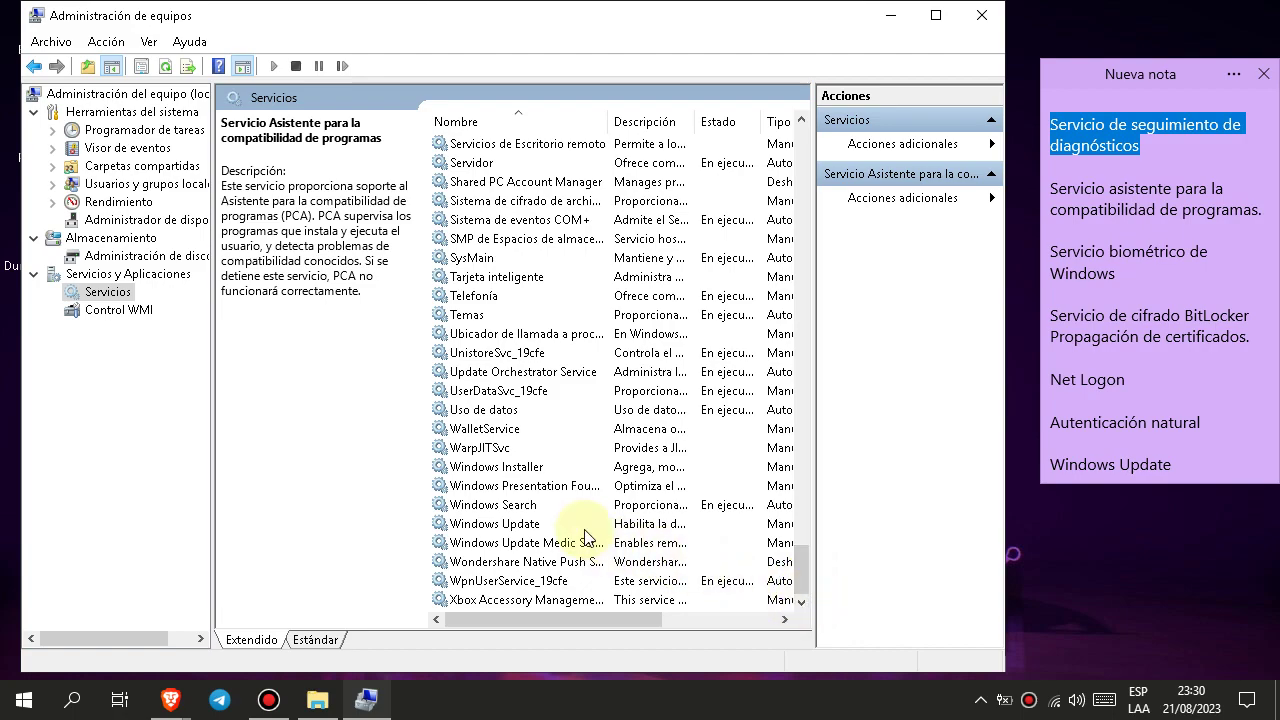
left_click(586, 527)
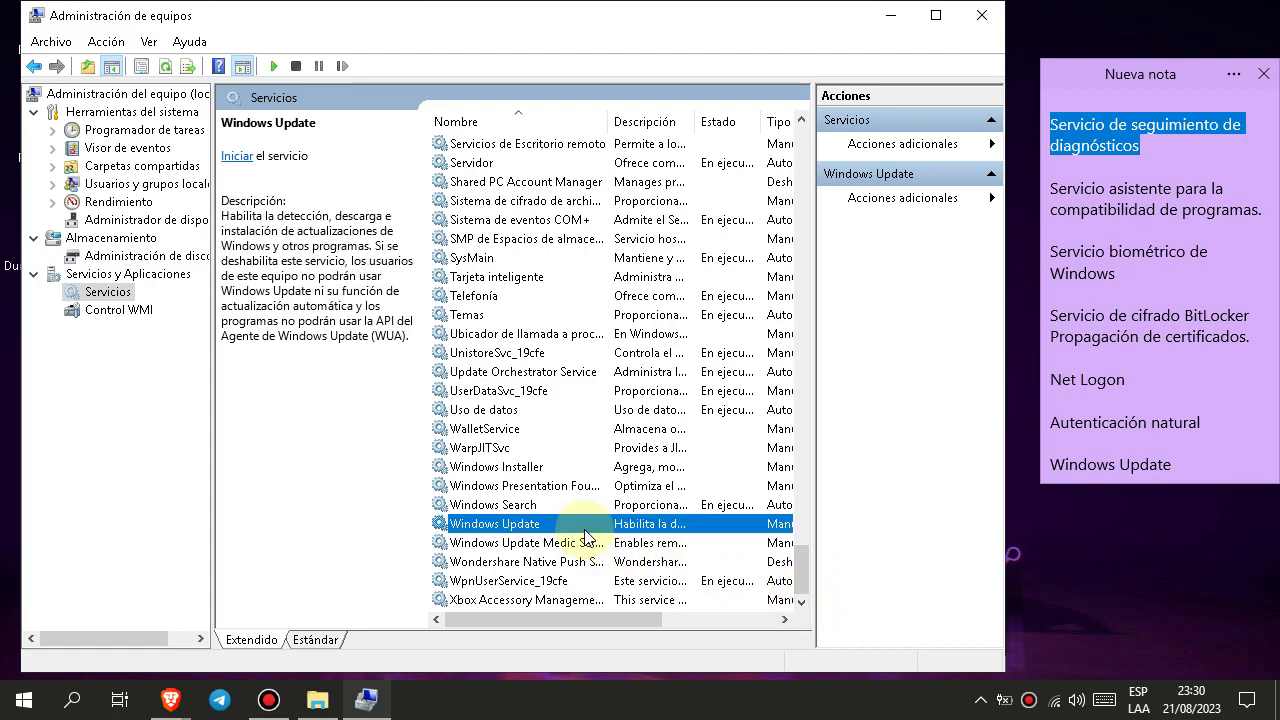
right_click(586, 538)
left_click(625, 488)
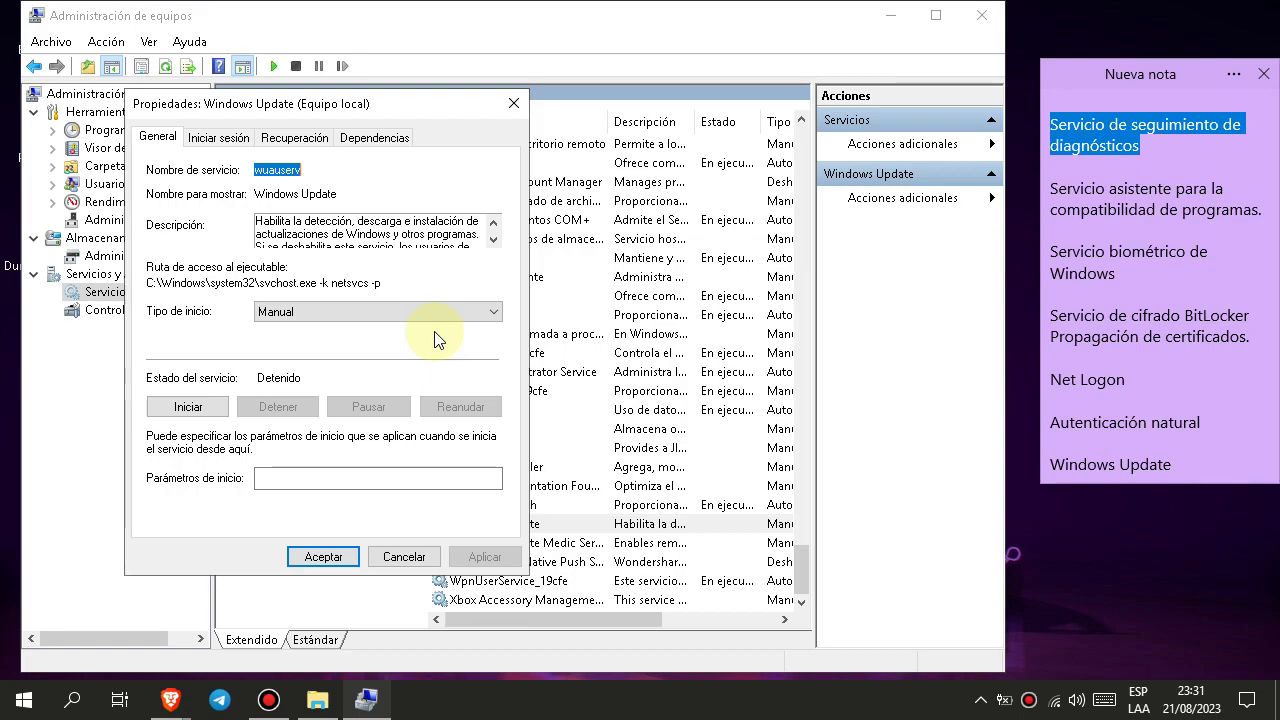
left_click(397, 313)
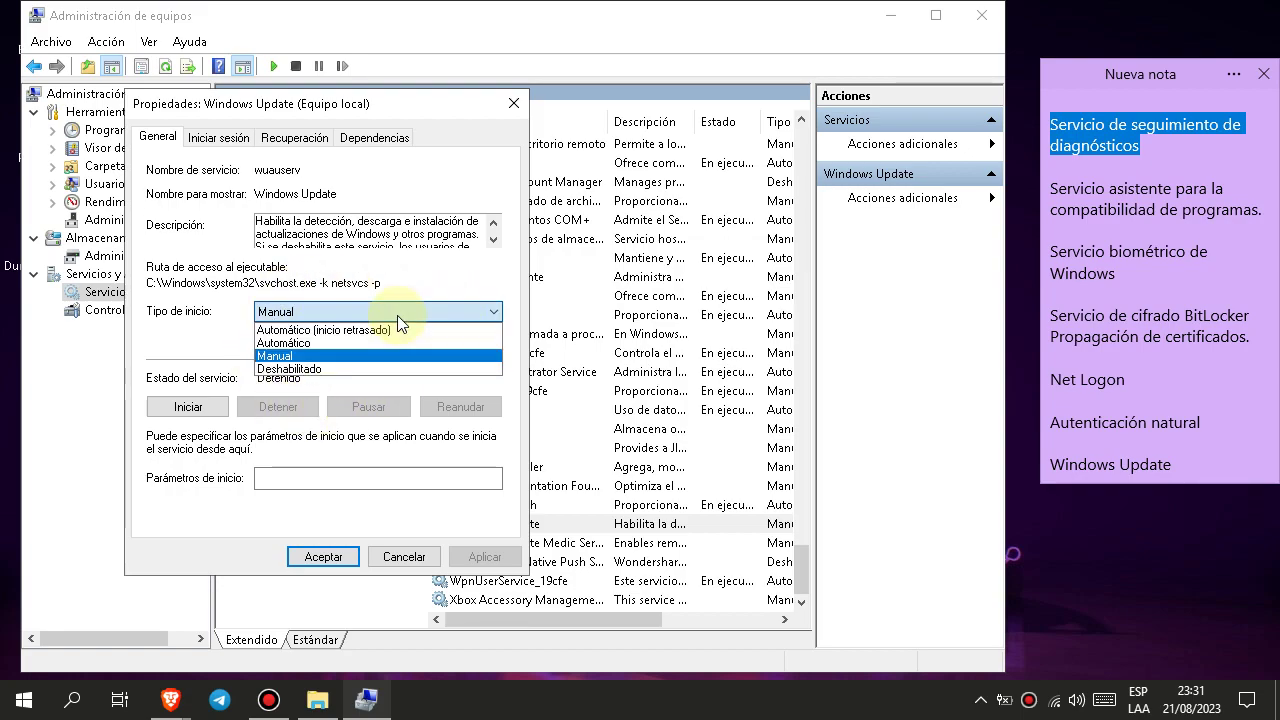
left_click(366, 368)
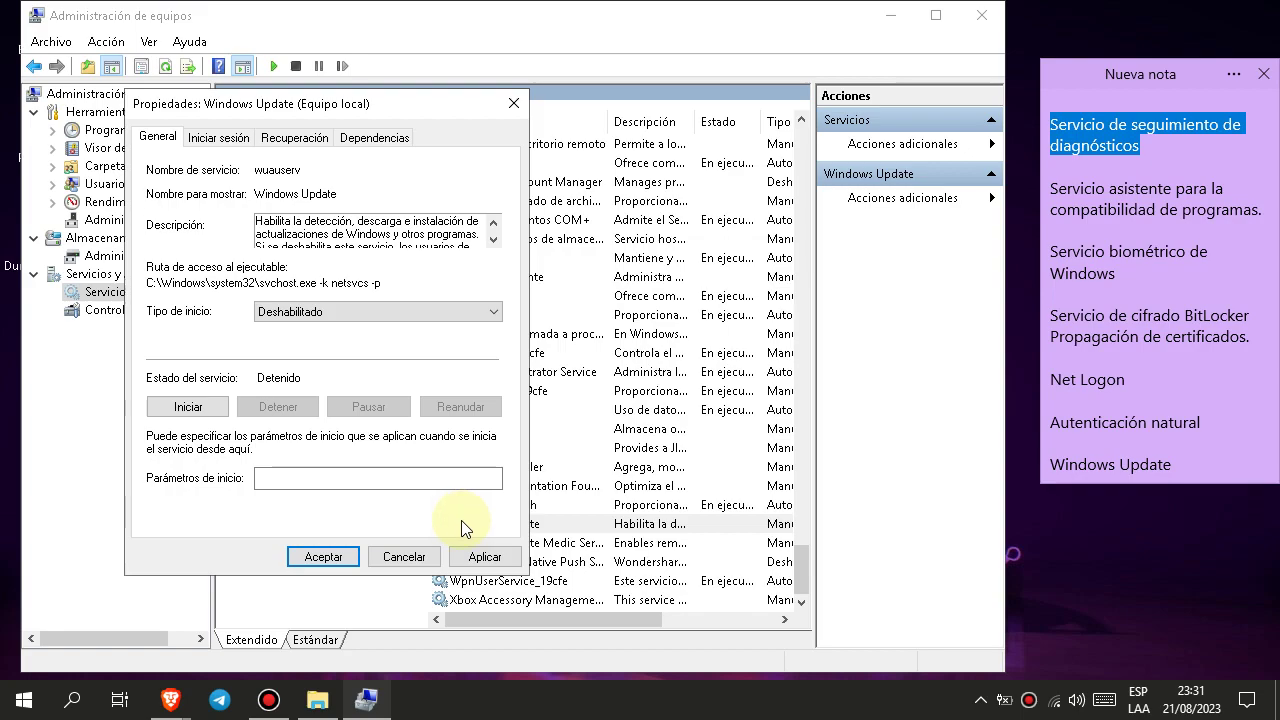
left_click(485, 557)
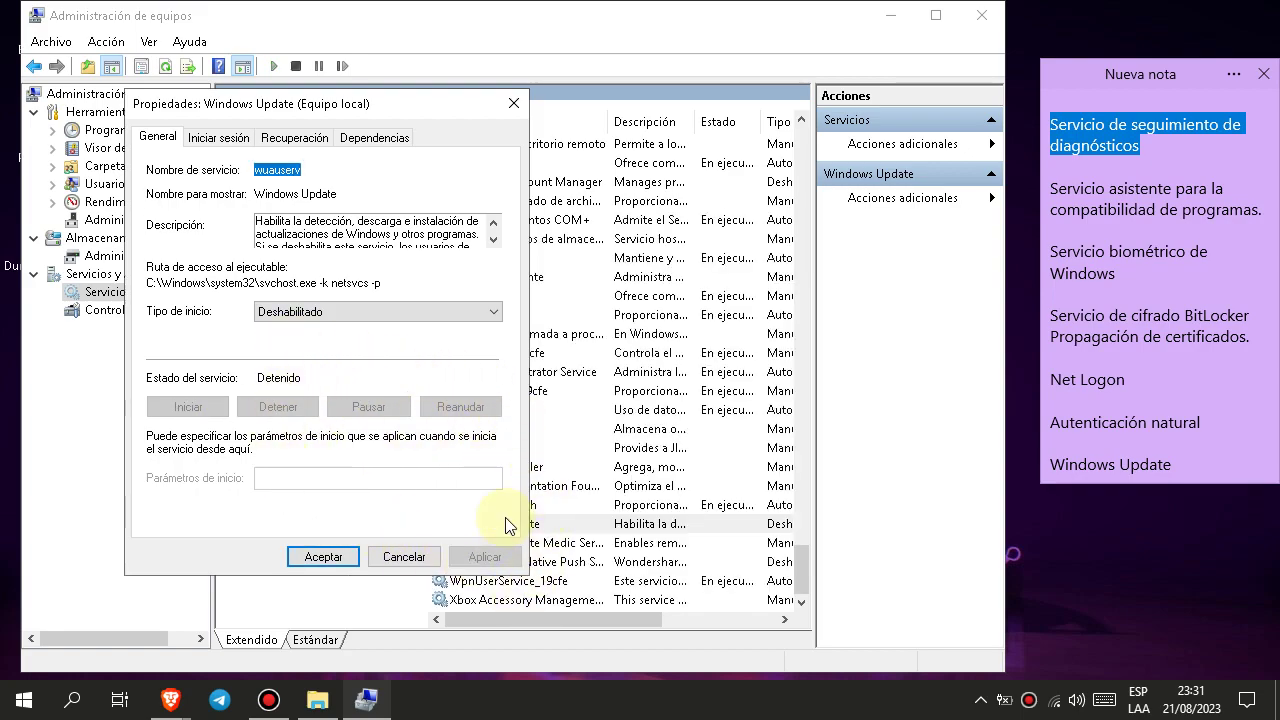
left_click(330, 563)
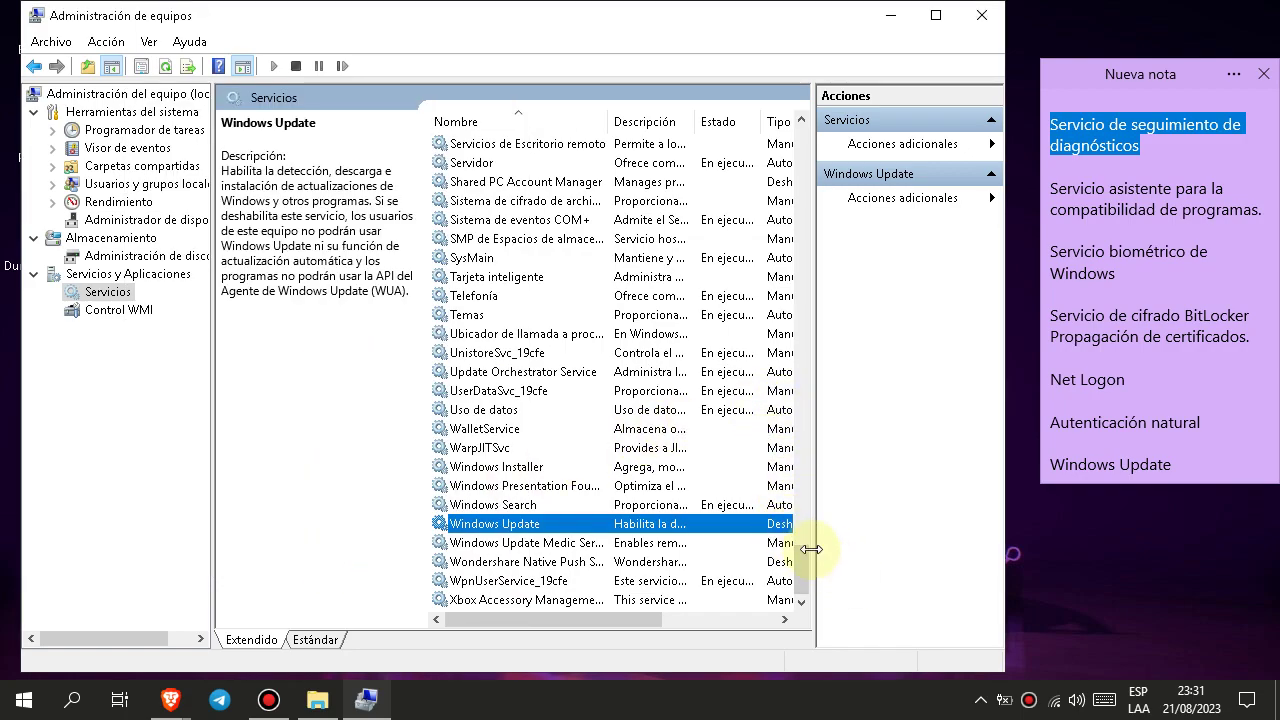
Highlight Net Logon in the note and find the matching entry in the services list
scroll(645, 430, "up", 15)
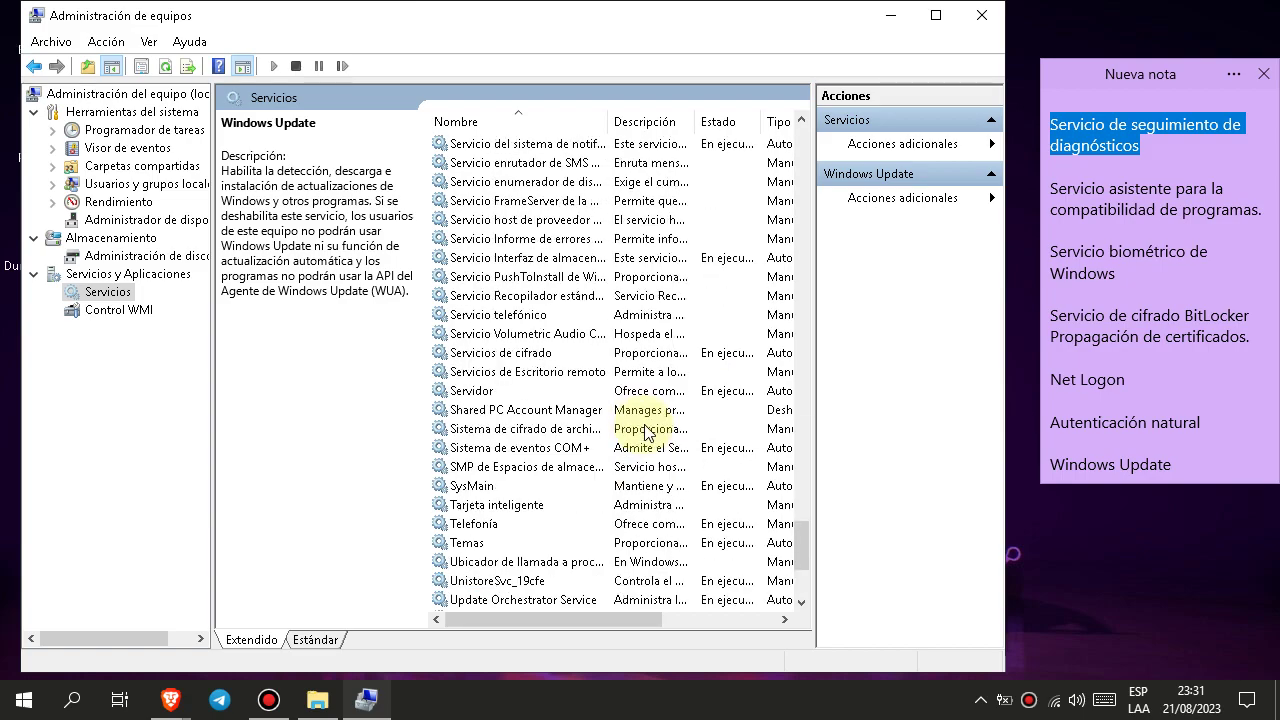
scroll(625, 314, "up", 6)
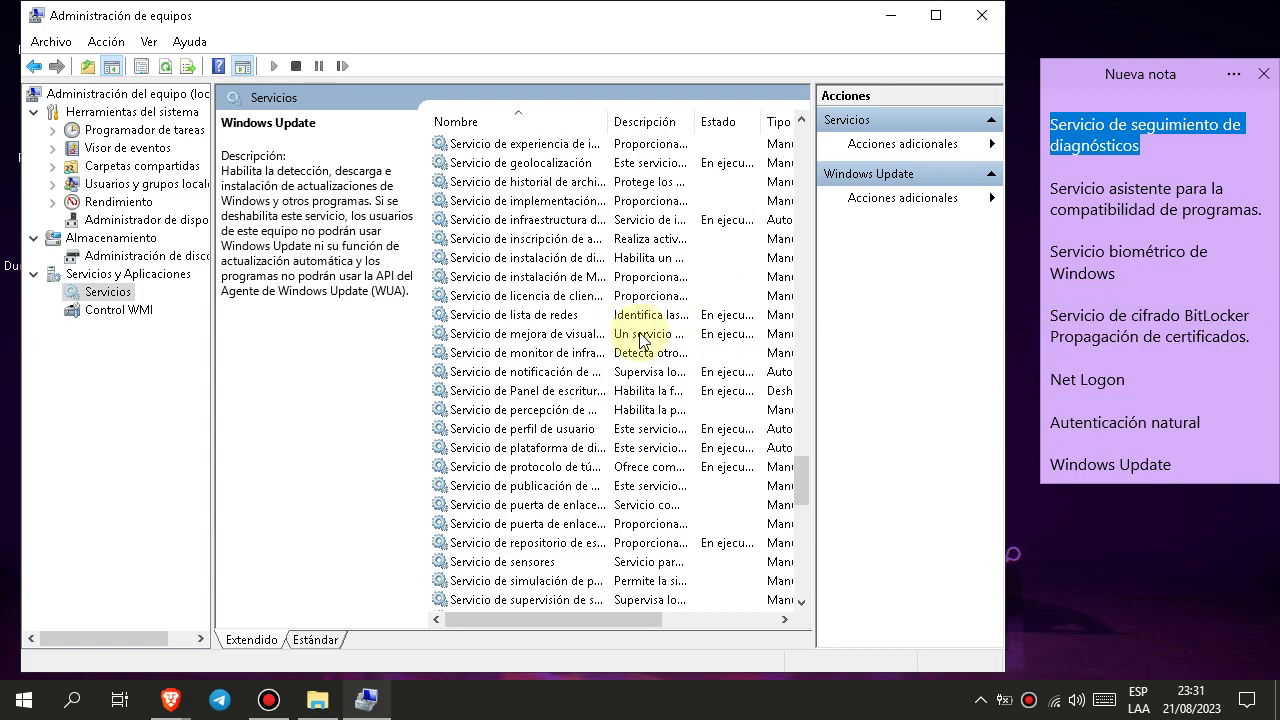
left_click(1130, 400)
left_click_drag(1132, 380, 1050, 380)
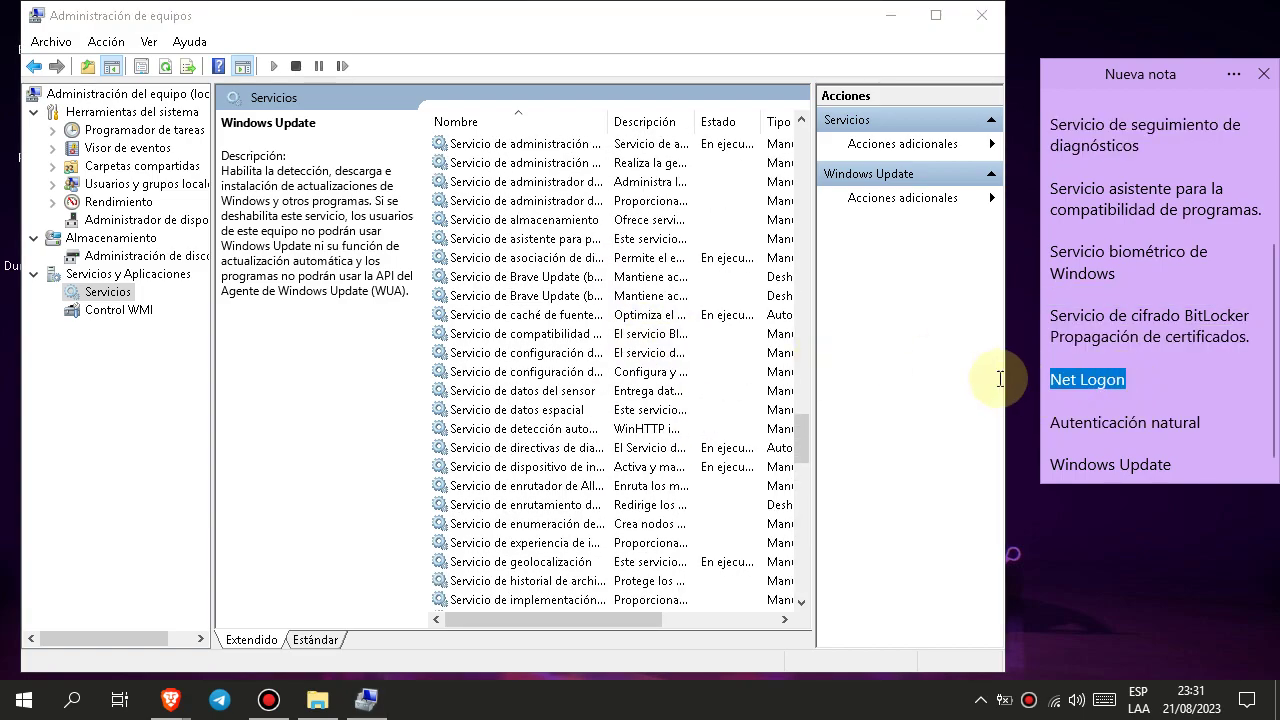
scroll(620, 340, "up", 20)
scroll(625, 347, "up", 20)
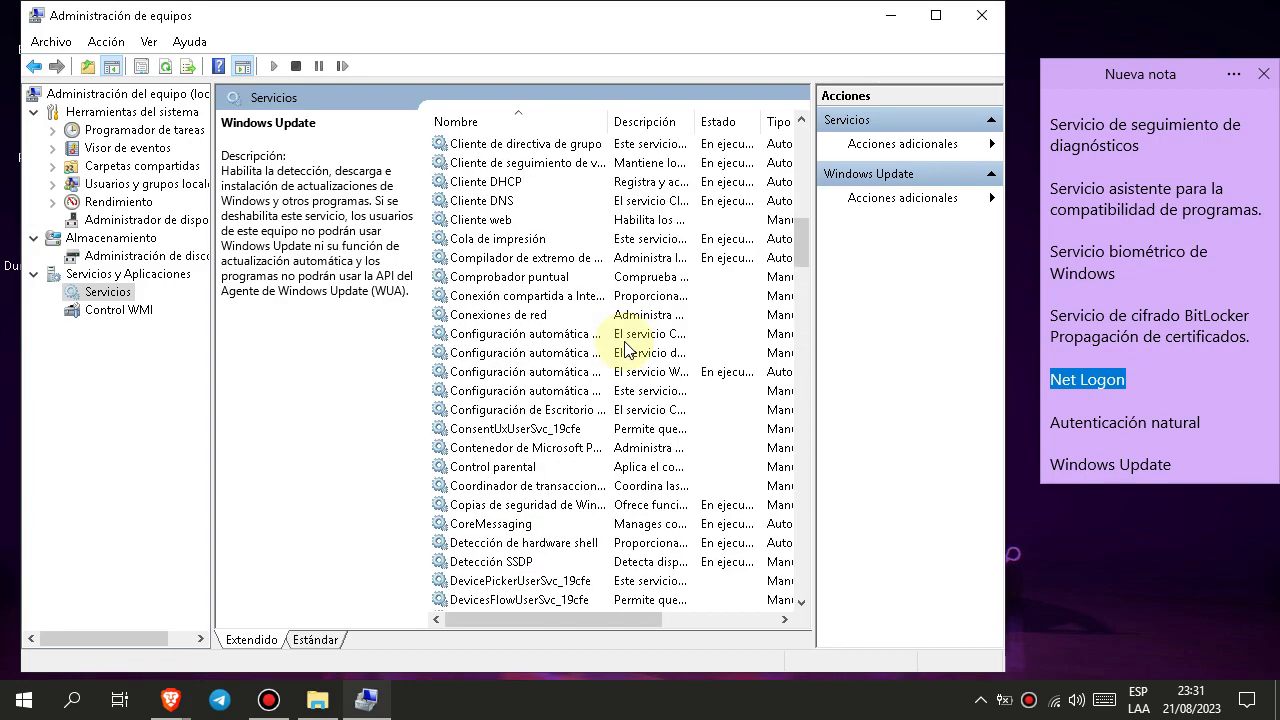
left_click(625, 341)
key("m")
key("m")
key("m")
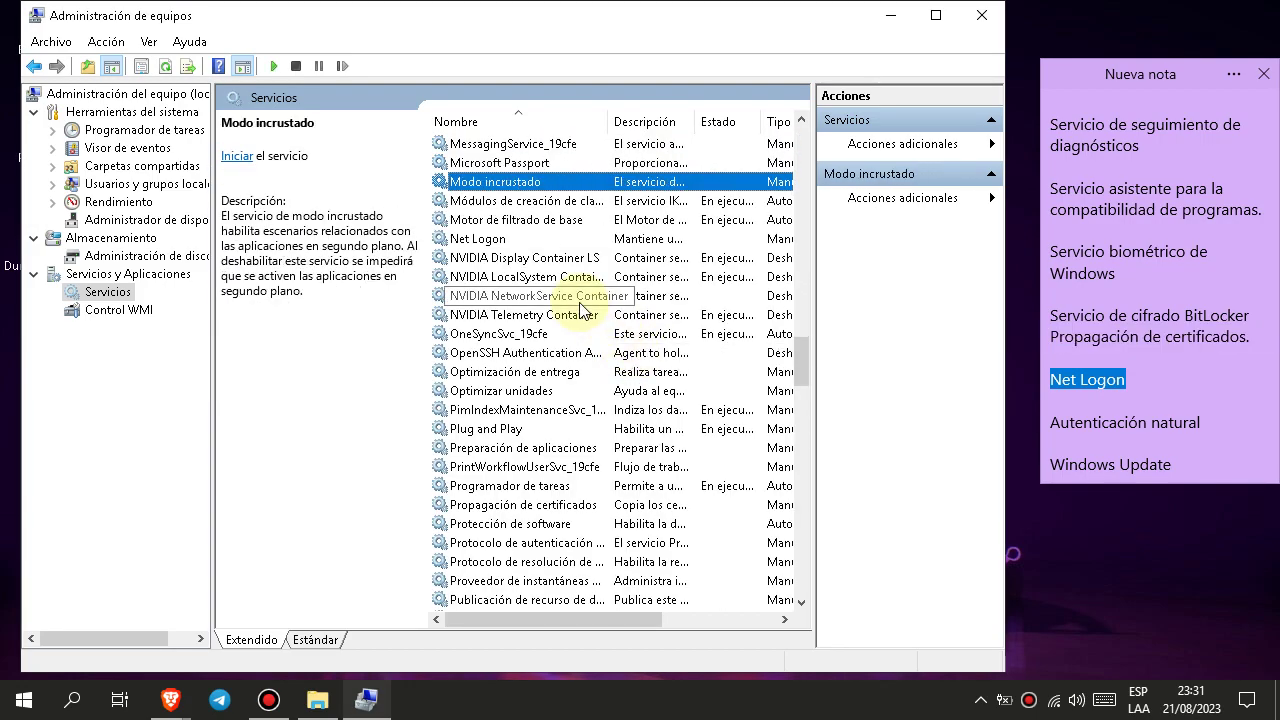
Set the Net Logon service's startup type to Deshabilitado, apply the change and close its properties
right_click(510, 240)
mouse_move(601, 380)
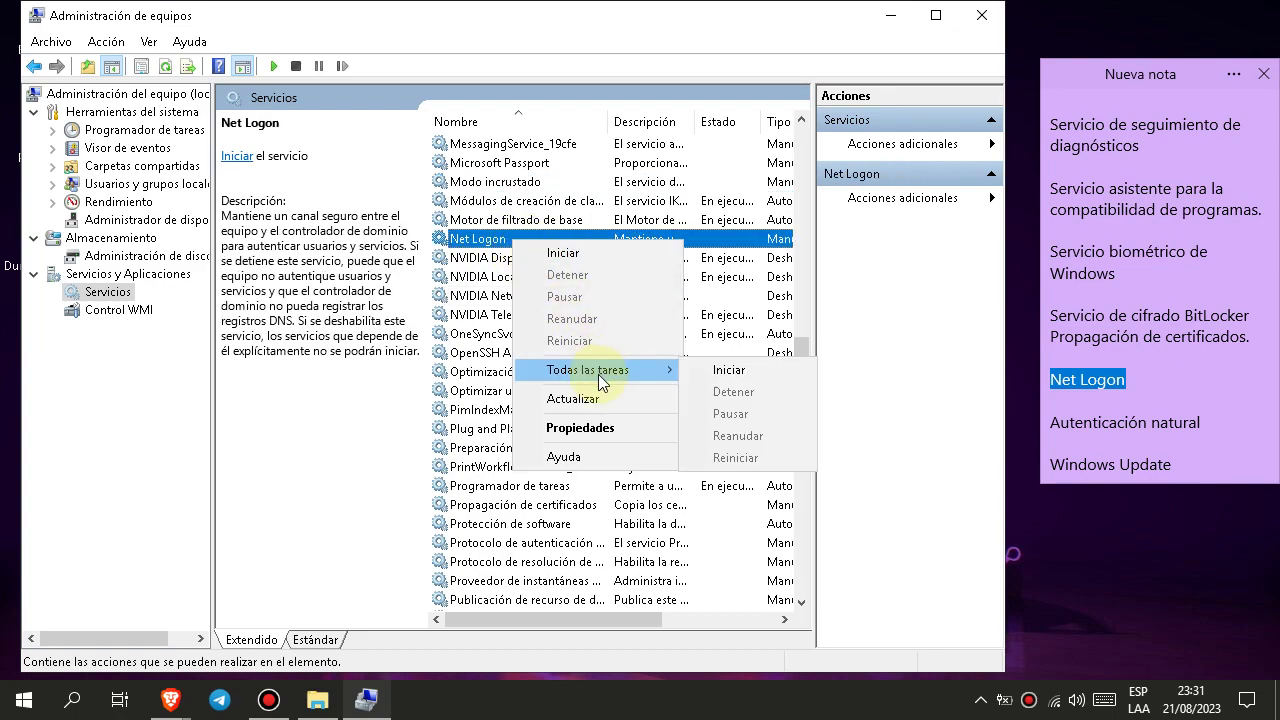
left_click(580, 427)
left_click(360, 312)
left_click(300, 368)
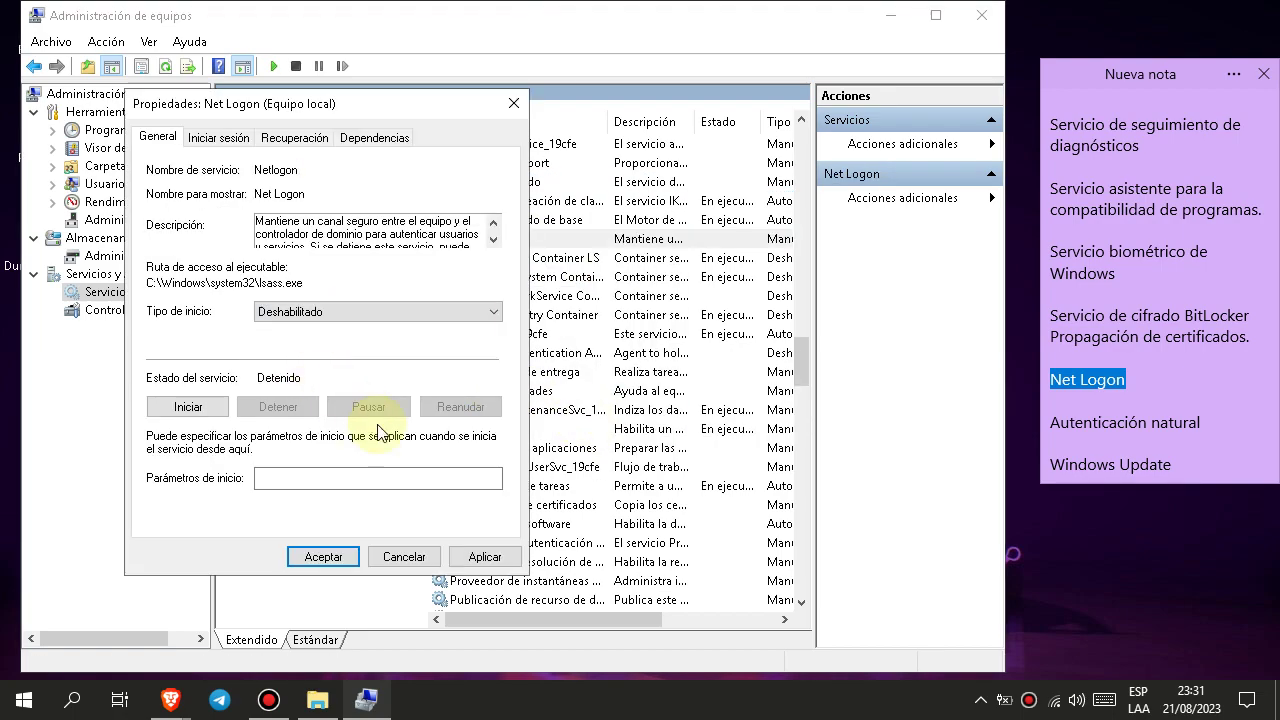
left_click(485, 556)
left_click(305, 556)
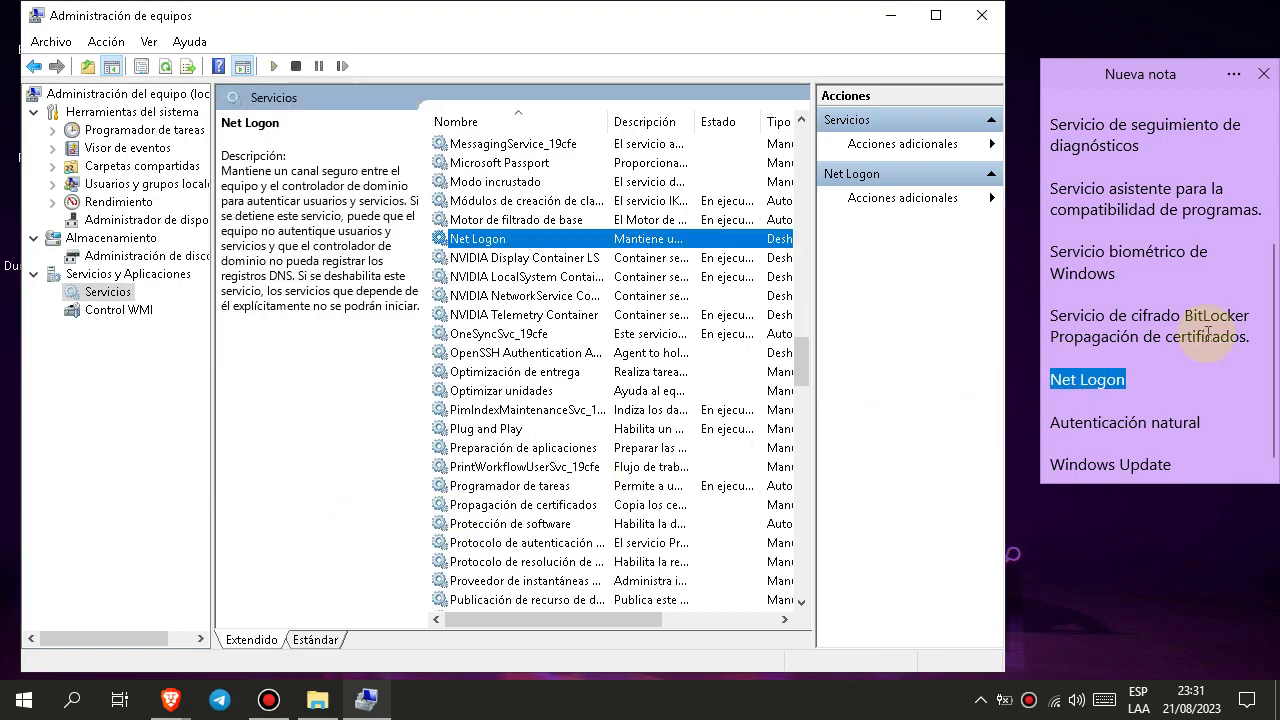
Highlight Propagación de certificados in the note and close the Administración de equipos window
left_click_drag(1250, 338, 1048, 338)
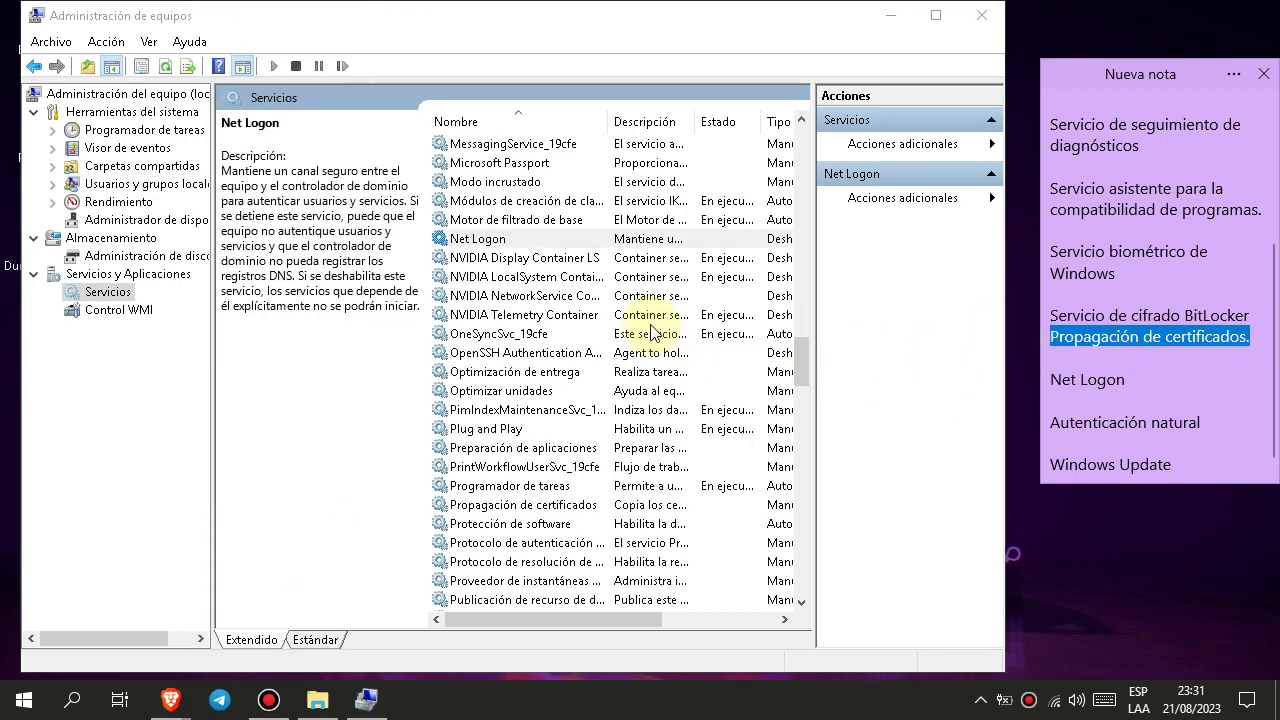
left_click(978, 22)
left_click(978, 22)
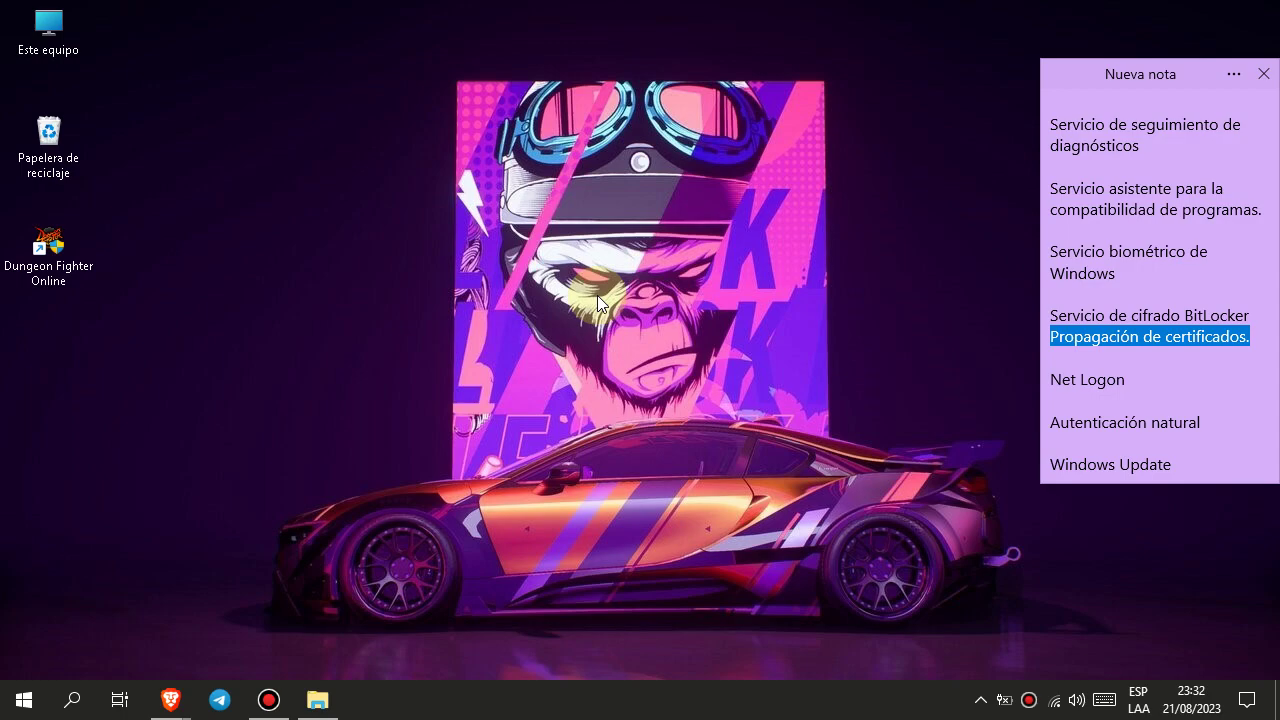
Review the complete list of services in the sticky note from beginning to end
scroll(1150, 270, "up", 5)
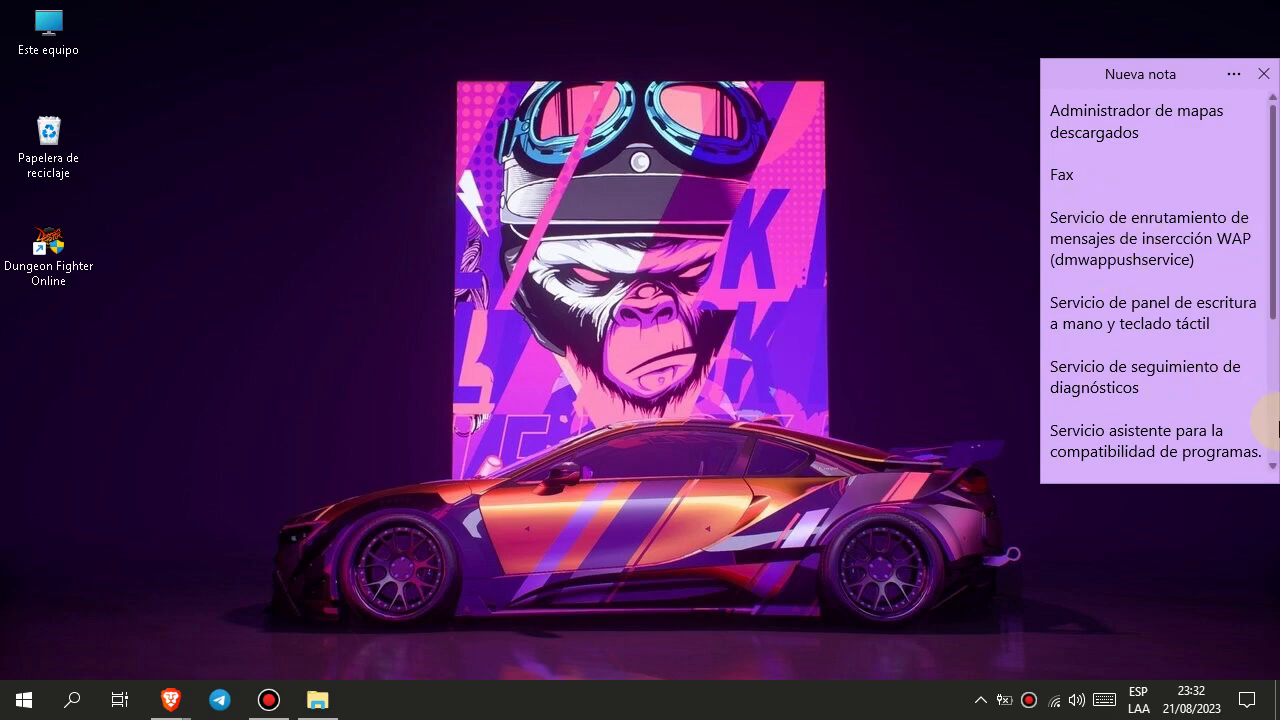
scroll(1212, 367, "down", 3)
triple_click(1212, 370)
scroll(1212, 366, "down", 1)
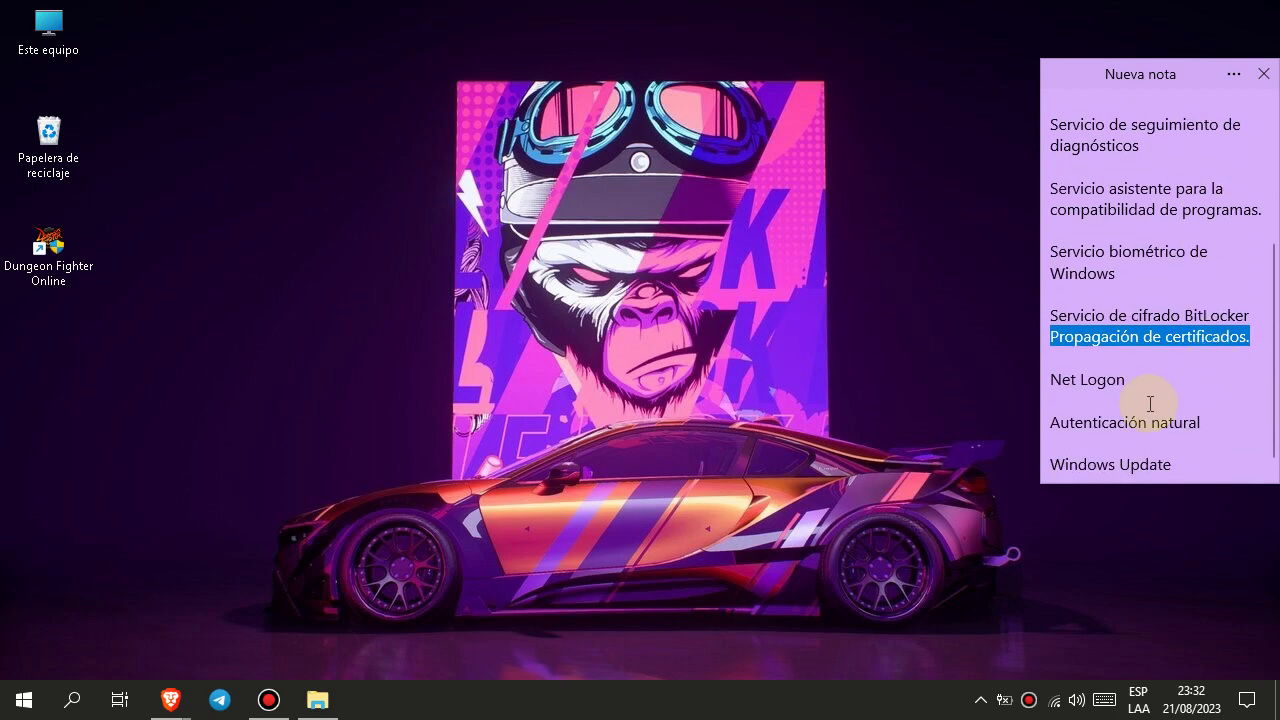